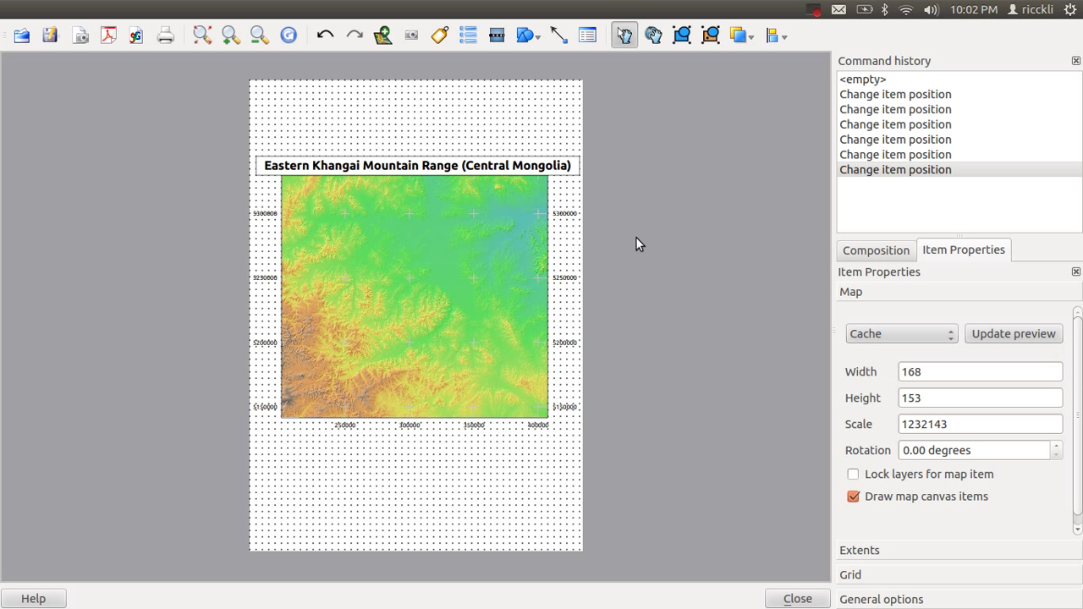
- Activate the Add new scalebar tool on the toolbar
left_click(502, 40)
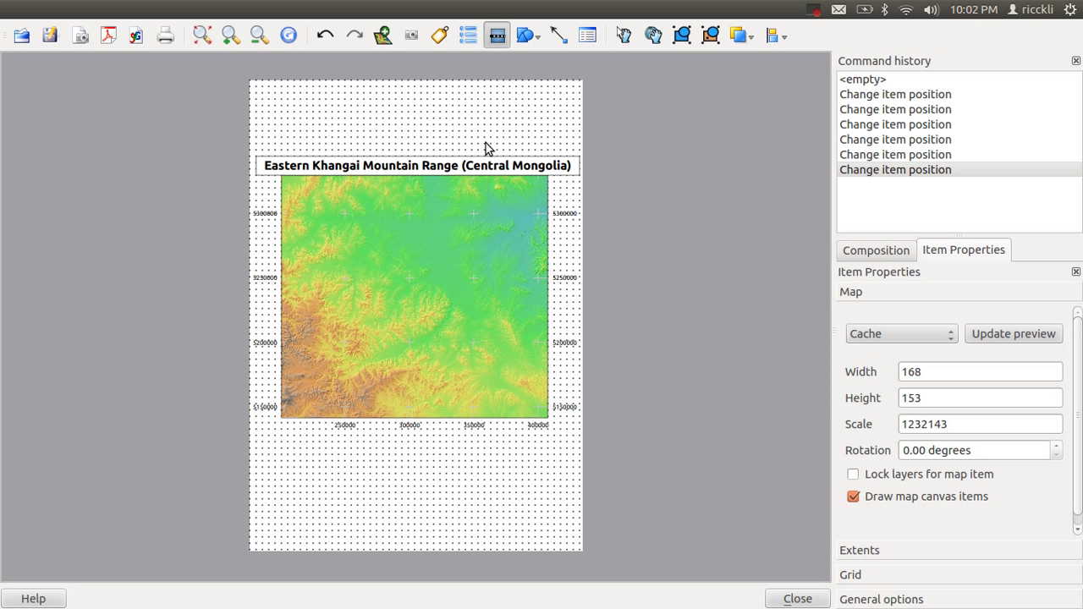
- Place a scale bar on the map and drag it toward the map's upper-right corner
left_click(470, 206)
mouse_move(497, 213)
left_mouse_down()
mouse_move(506, 234)
mouse_move(502, 198)
left_mouse_up()
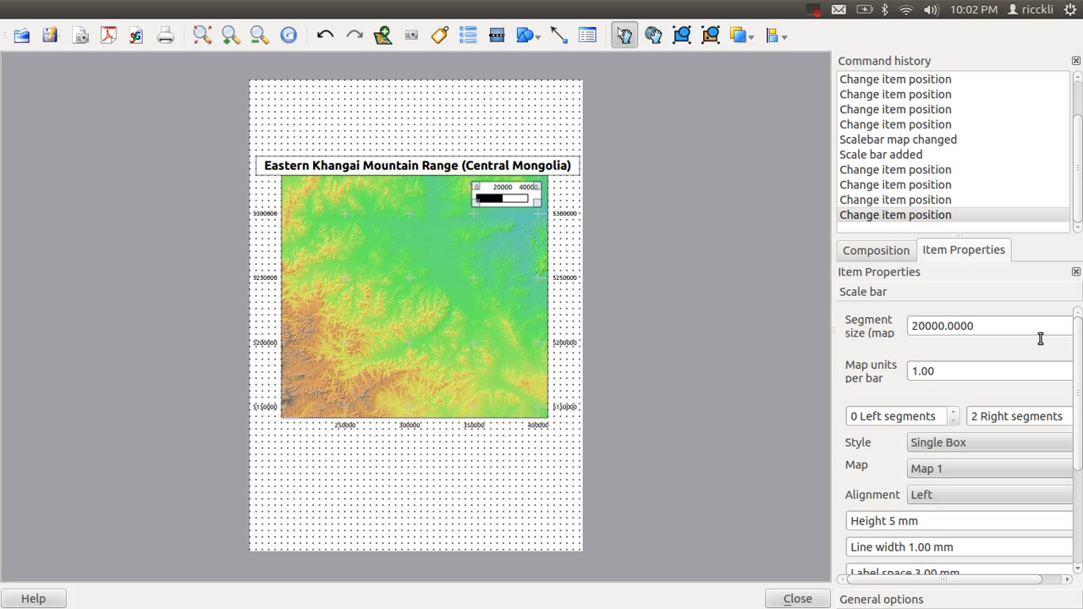
left_click_drag(1077, 359, 1078, 458)
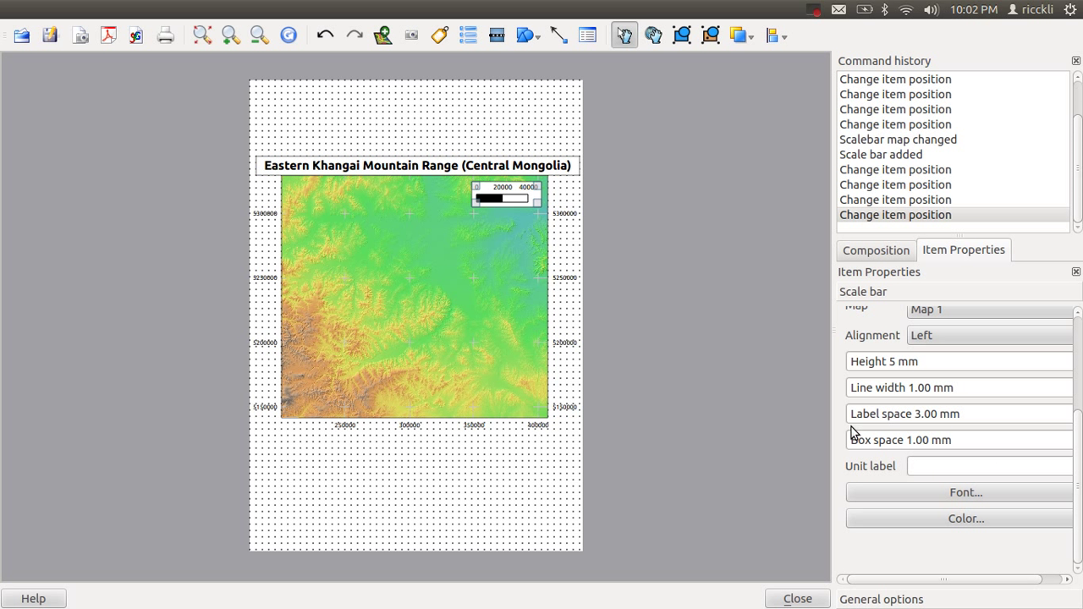
- Set the scale bar's unit label to 'm'
left_click(961, 463)
type("m")
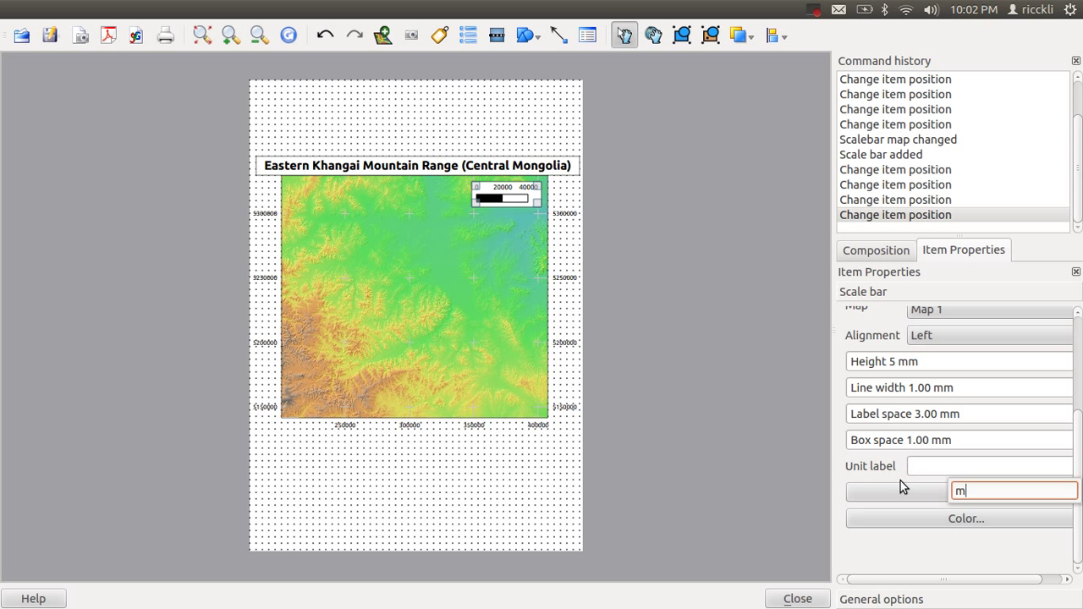
key("BackSpace")
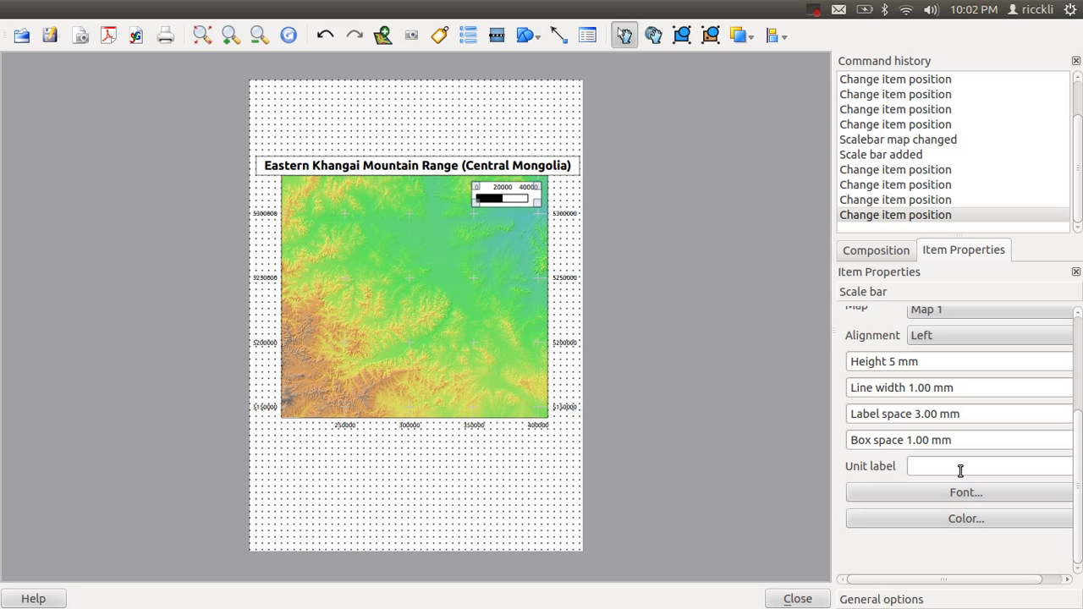
type("m")
key("BackSpace")
left_click(874, 251)
left_click(926, 250)
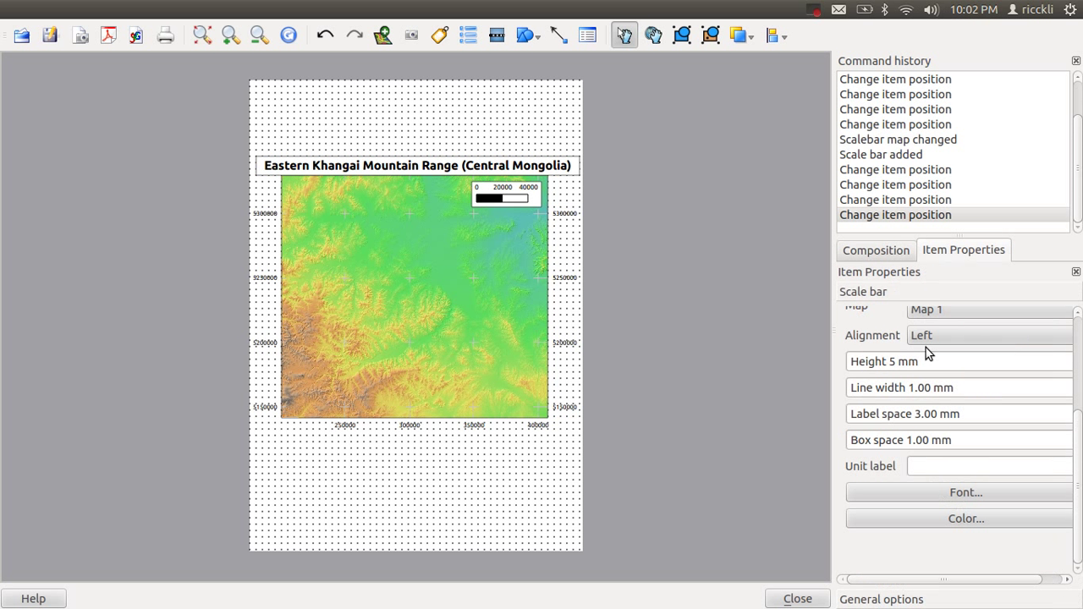
left_click(934, 461)
type("m")
key("BackSpace")
key("alt+Tab")
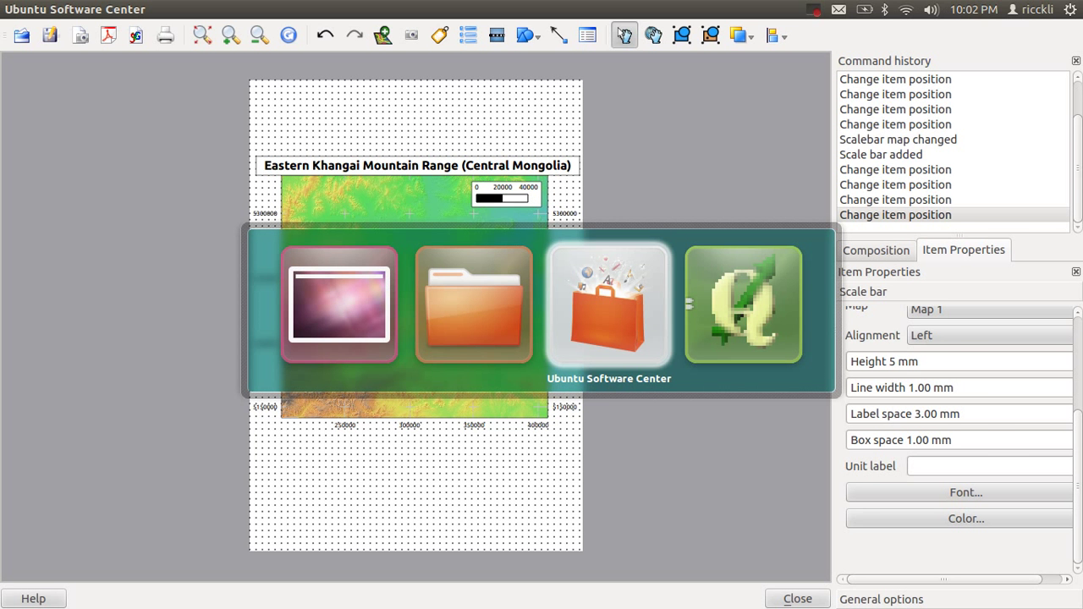
key("alt+Tab")
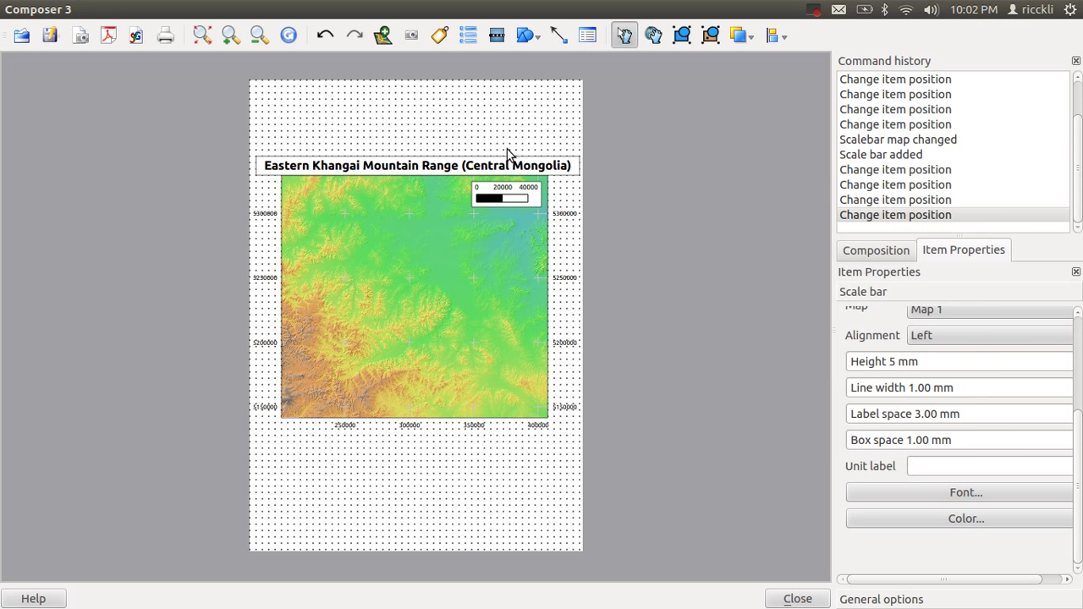
left_click(853, 254)
- Enter 'm' in the scale bar's Unit label field
left_click(942, 251)
left_click(963, 464)
type("m")
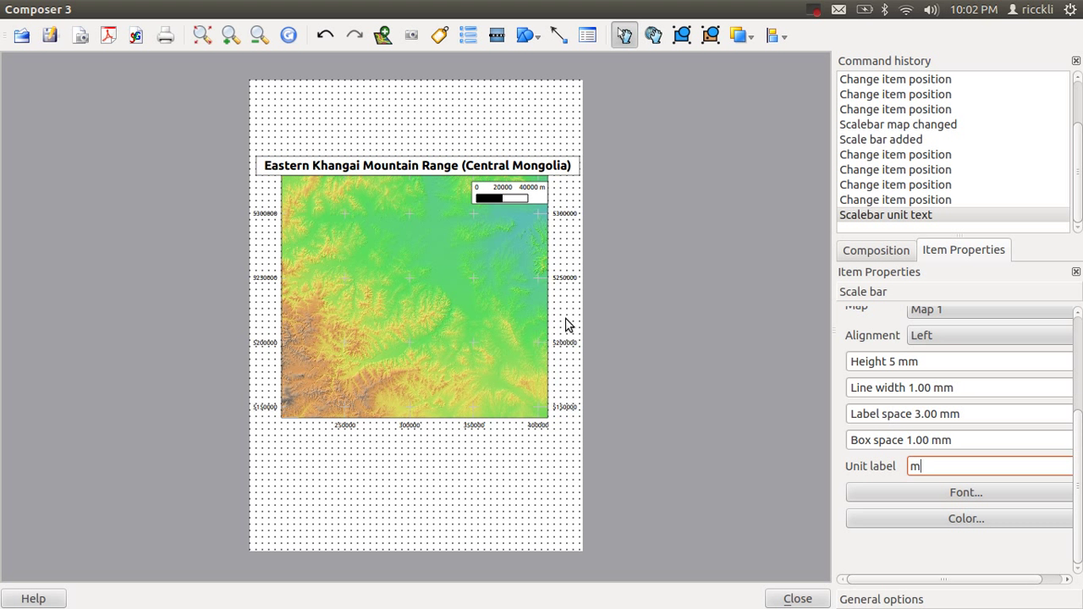
- Nudge the scale bar into place in the map's upper-right corner
left_click(457, 195)
left_click(483, 193)
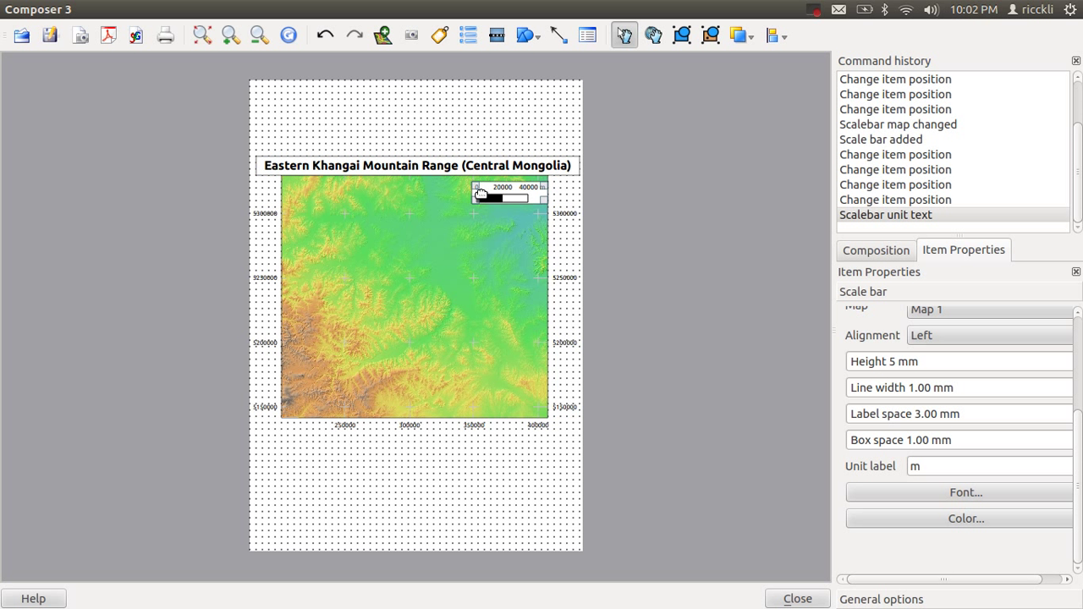
mouse_move(491, 194)
left_mouse_down()
mouse_move(483, 459)
mouse_move(493, 491)
mouse_move(495, 194)
left_mouse_up()
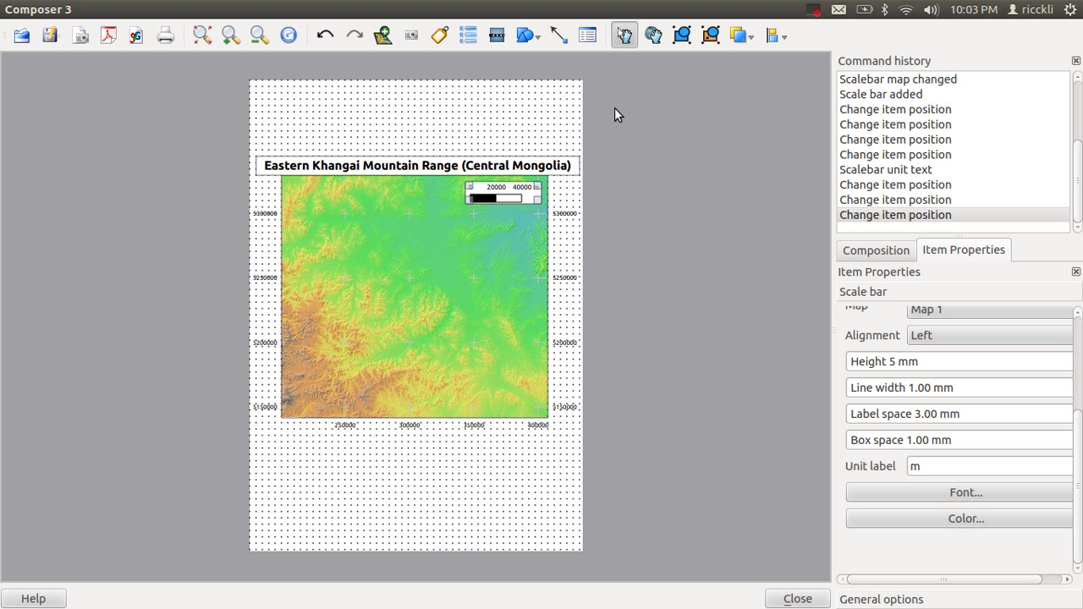
left_click(476, 37)
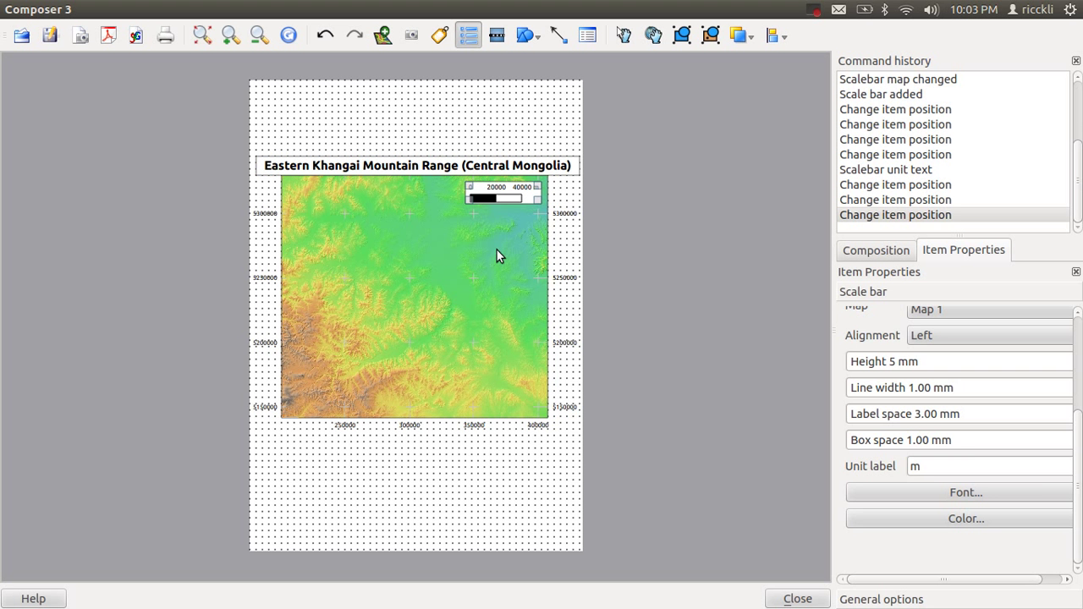
- Place a legend along the map's right side and remove its hillshade entry
left_click(492, 250)
left_click_drag(505, 256, 514, 241)
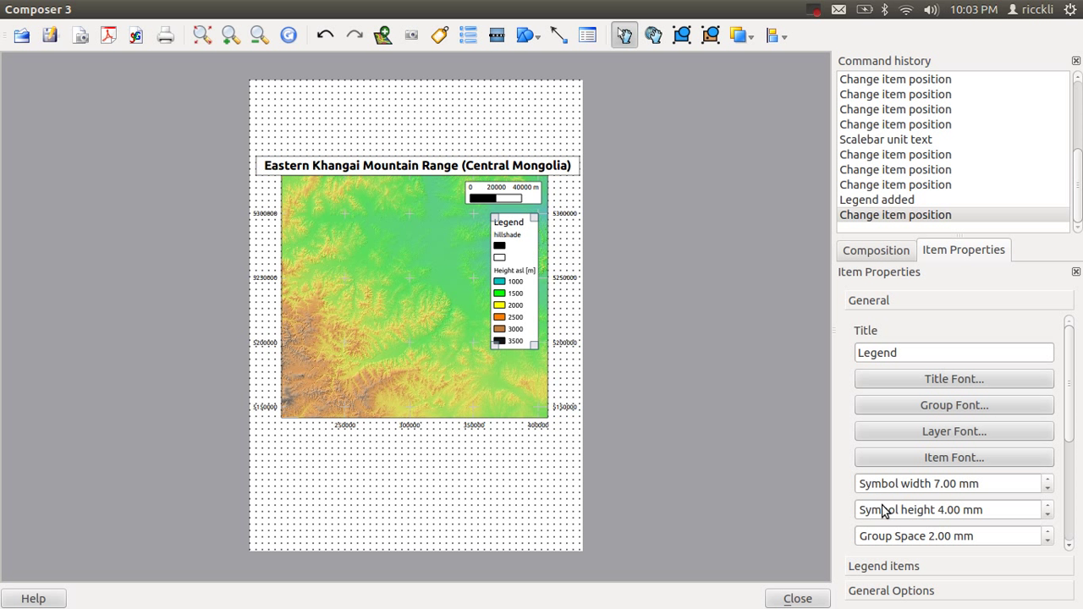
left_click(886, 566)
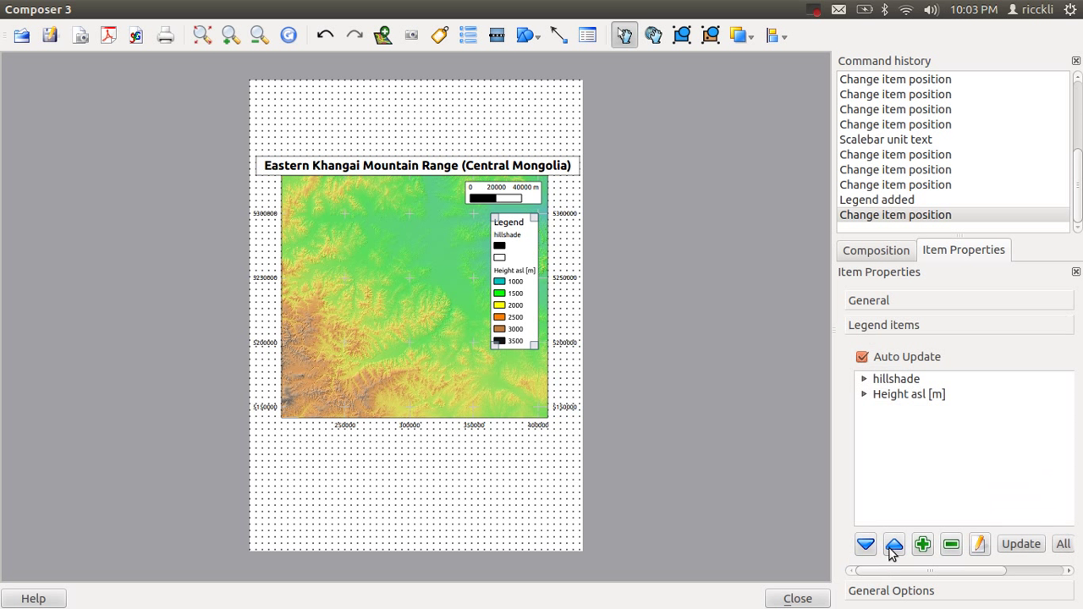
left_click(903, 380)
left_click(948, 546)
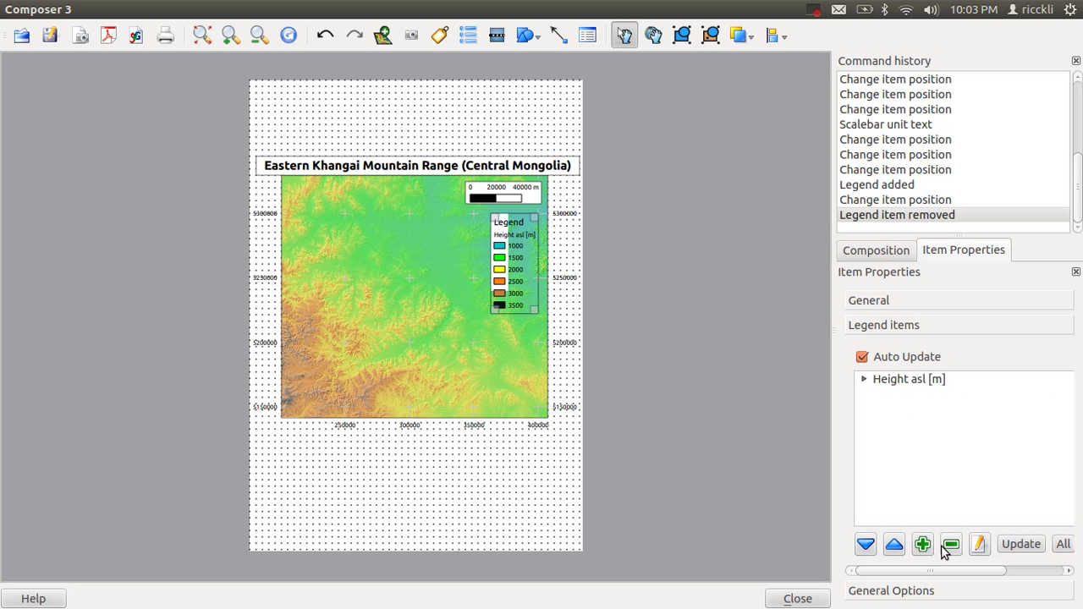
left_click(865, 380)
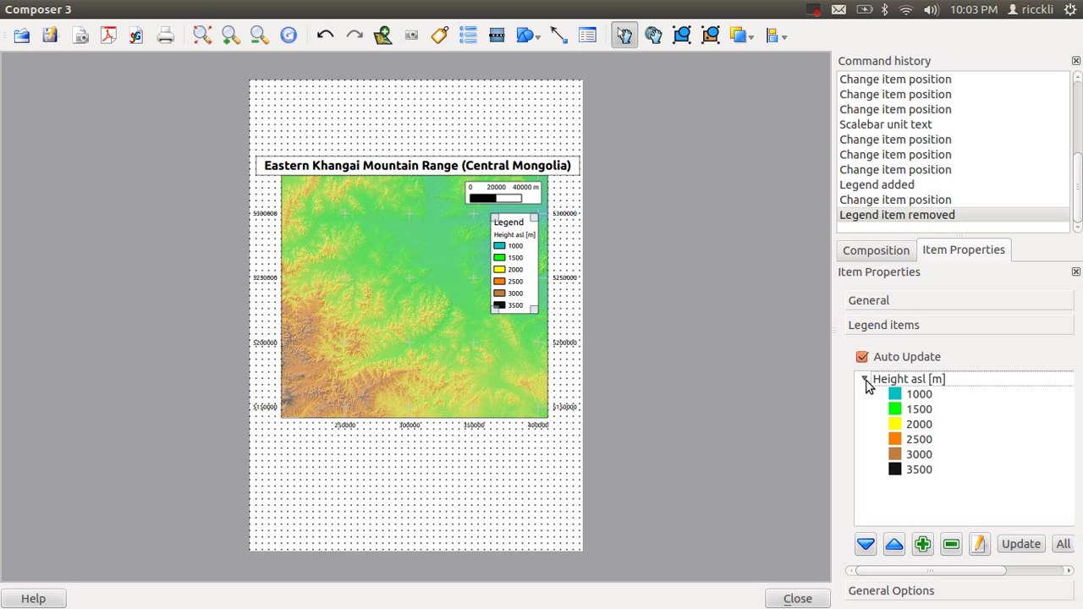
- Move the 3500 and 3000 classes to the top and 1000 to the bottom
left_click(921, 477)
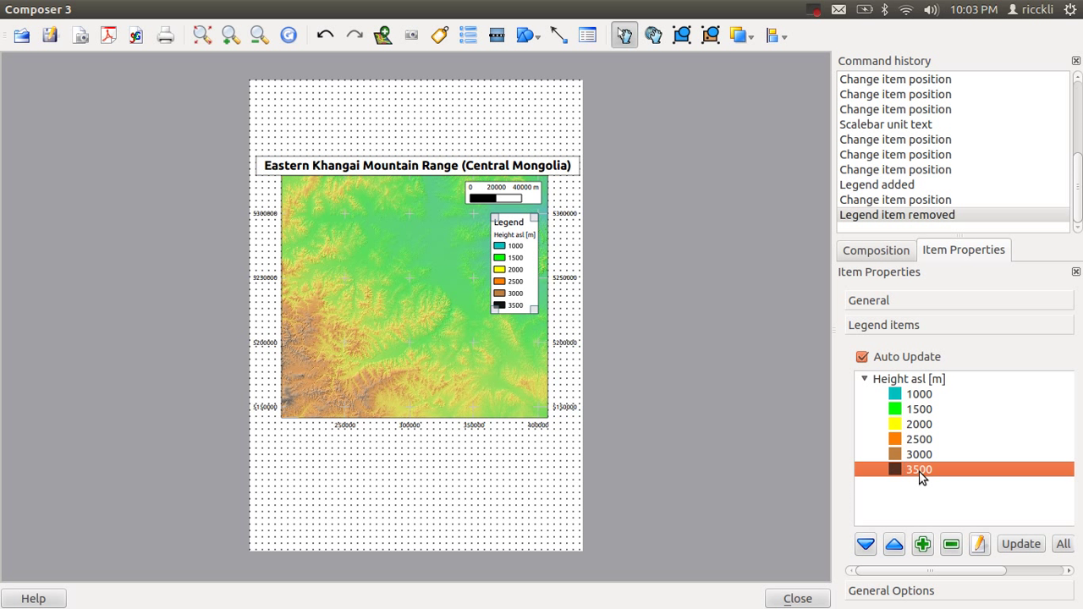
left_click(895, 544)
left_click(894, 544)
left_click(894, 544)
left_click(895, 544)
left_click(894, 544)
left_click(916, 471)
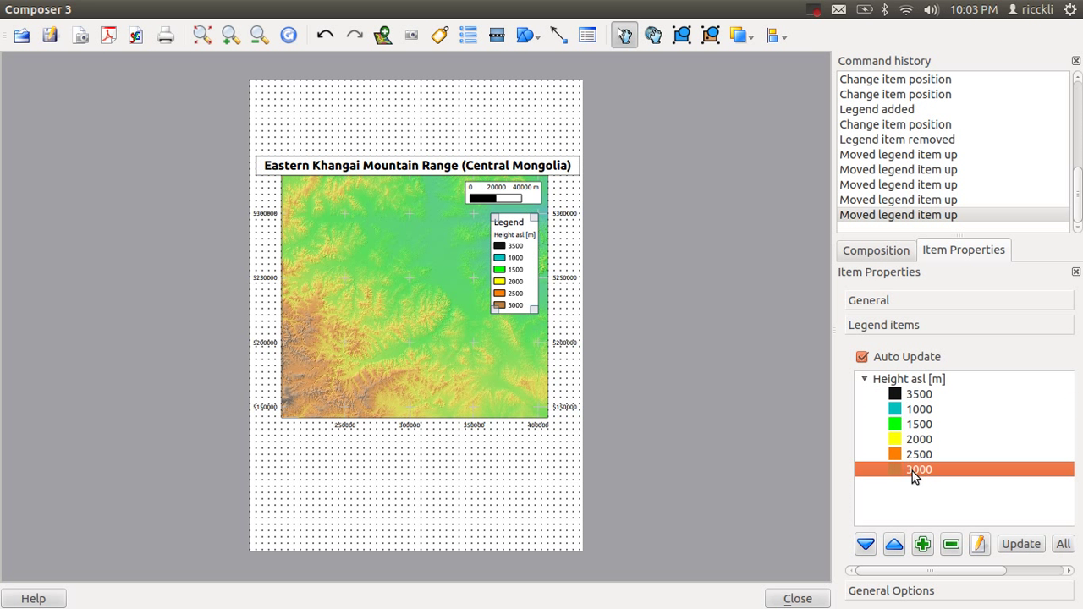
left_click(899, 541)
left_click(899, 541)
left_click(899, 542)
left_click(898, 541)
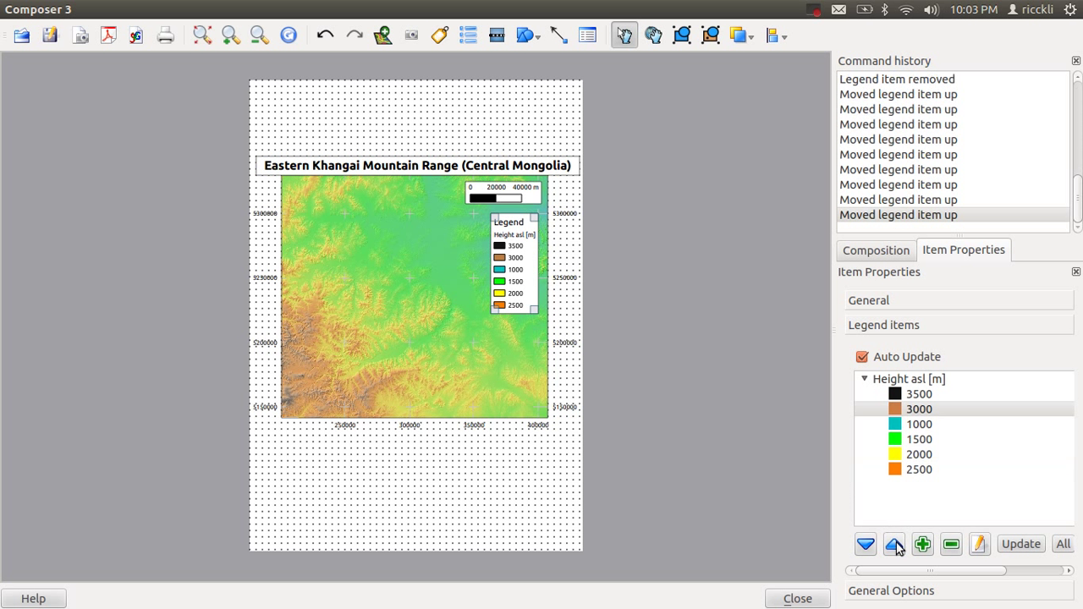
left_click(920, 424)
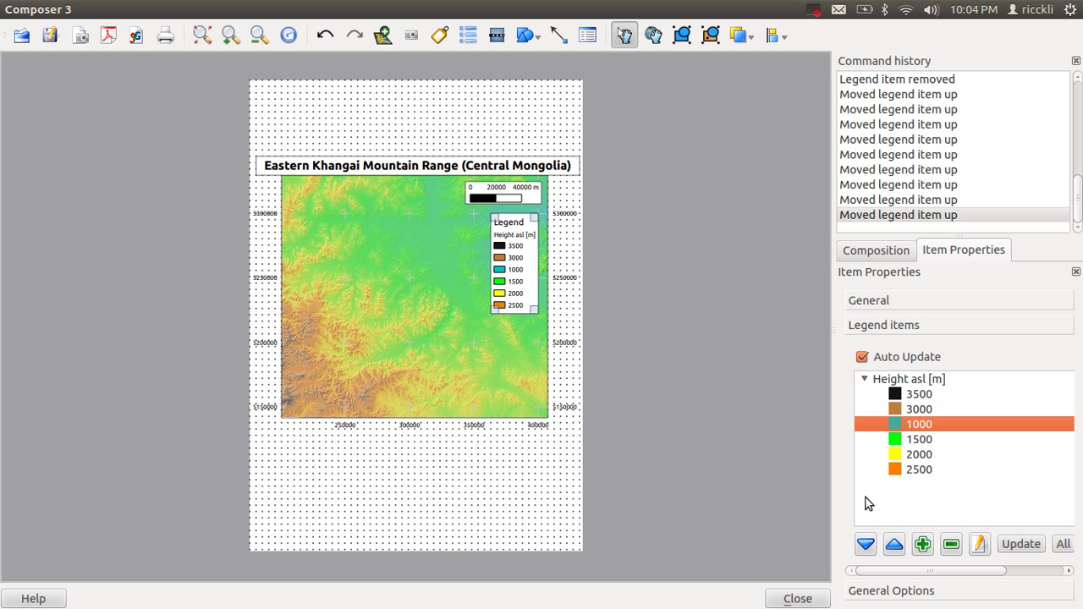
left_click(864, 544)
left_click(864, 544)
left_click(864, 544)
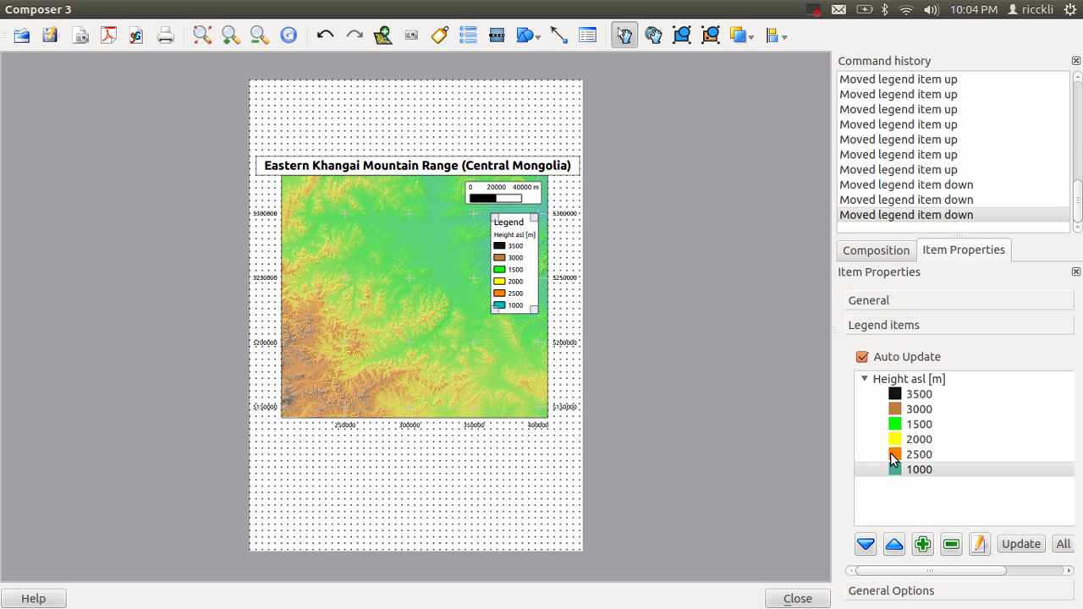
- Put 2500 third and 1500 below 2000, then update the legend on the map
left_click(894, 458)
left_click(894, 544)
left_click(894, 544)
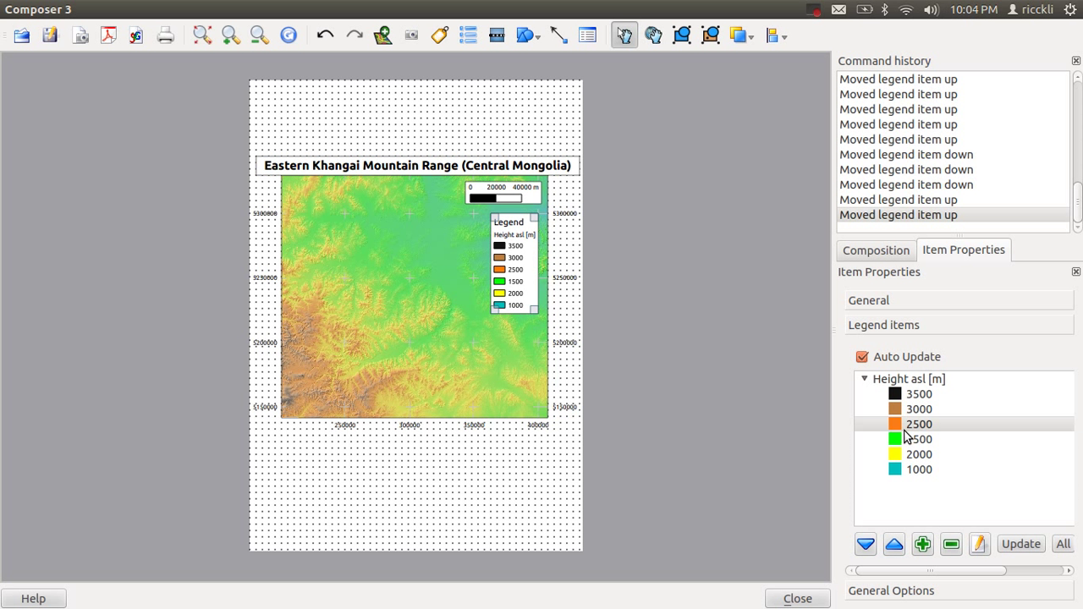
left_click(899, 441)
left_click(865, 544)
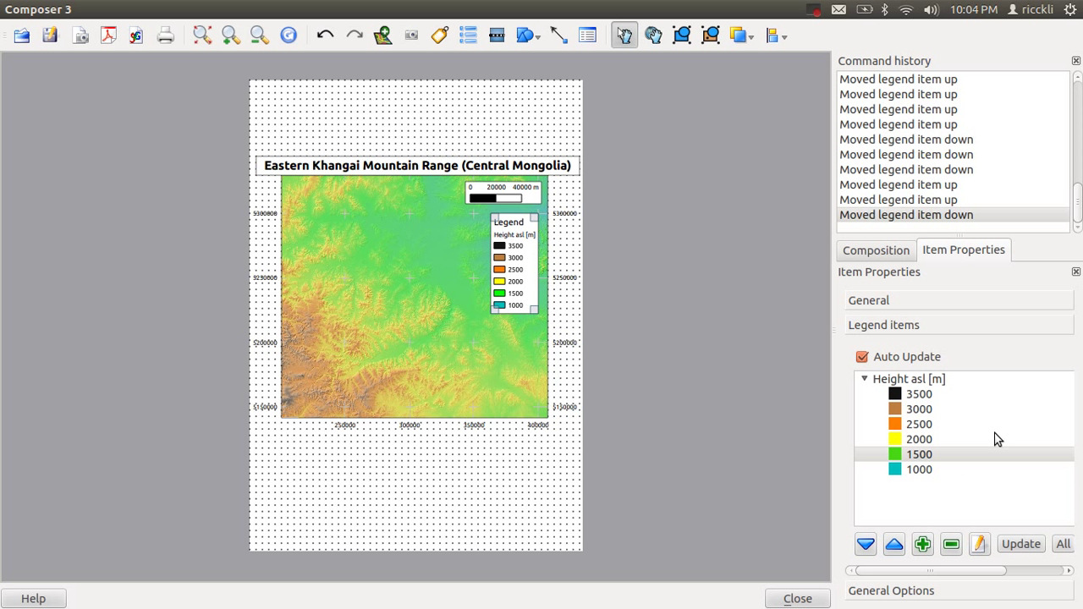
left_click(1023, 543)
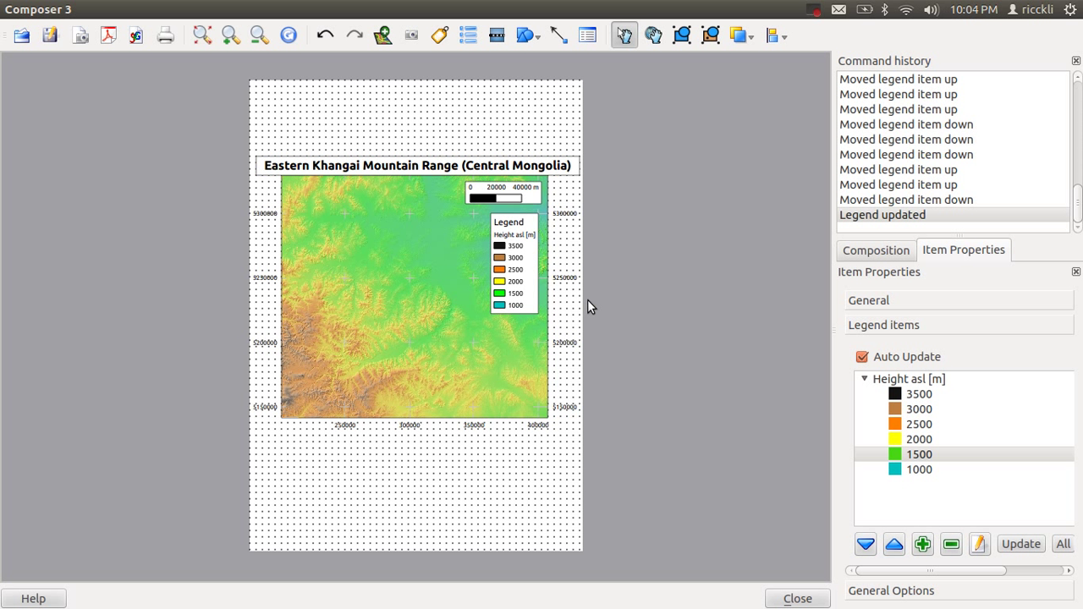
left_click(530, 277)
- Align the legend and scale bar along their right edges with Align right
left_click(525, 199)
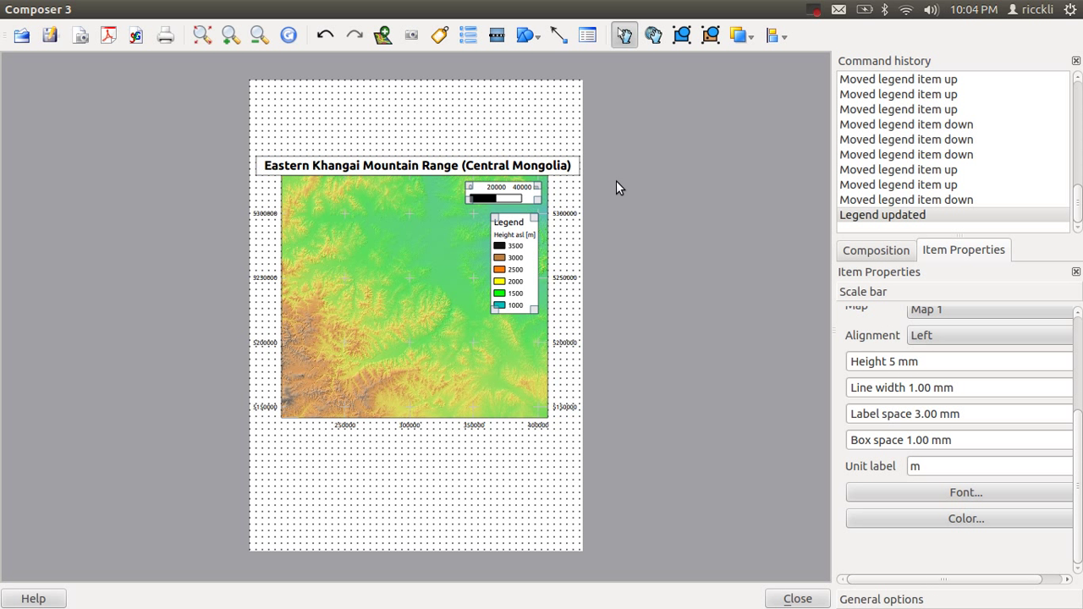
left_click(785, 37)
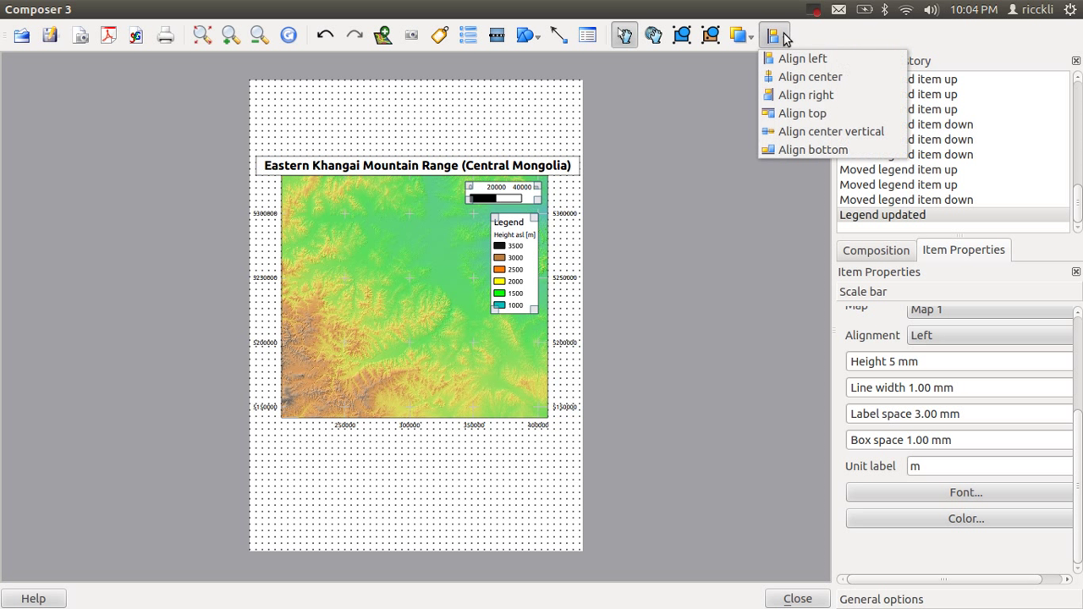
left_click(788, 94)
left_click(672, 247)
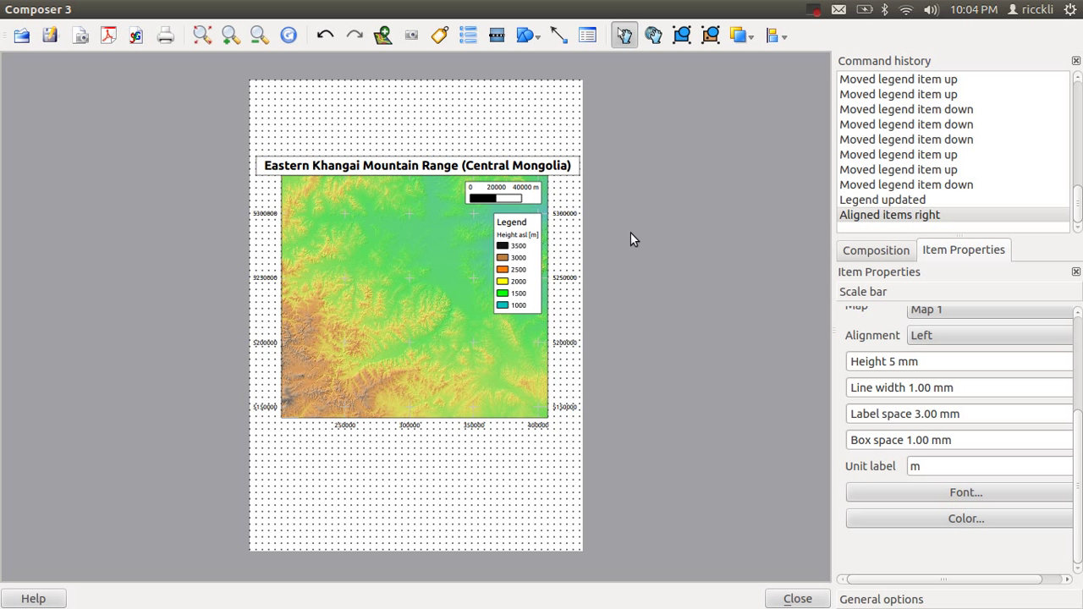
- Add a new label to the map and select its default 'Quantum GIS' text
left_click(439, 35)
left_click(323, 195)
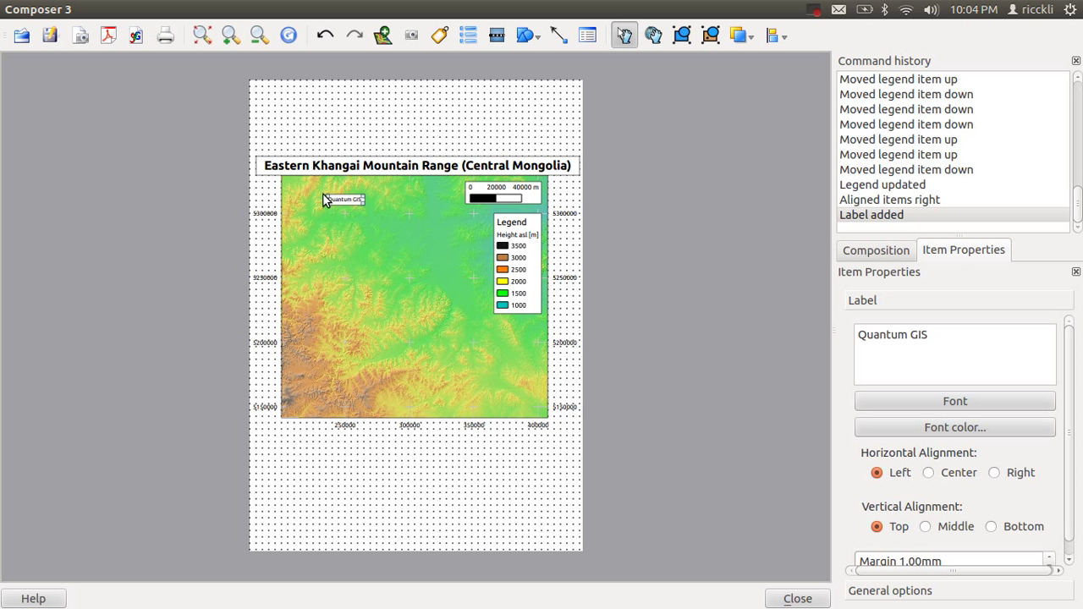
left_click_drag(936, 337, 793, 308)
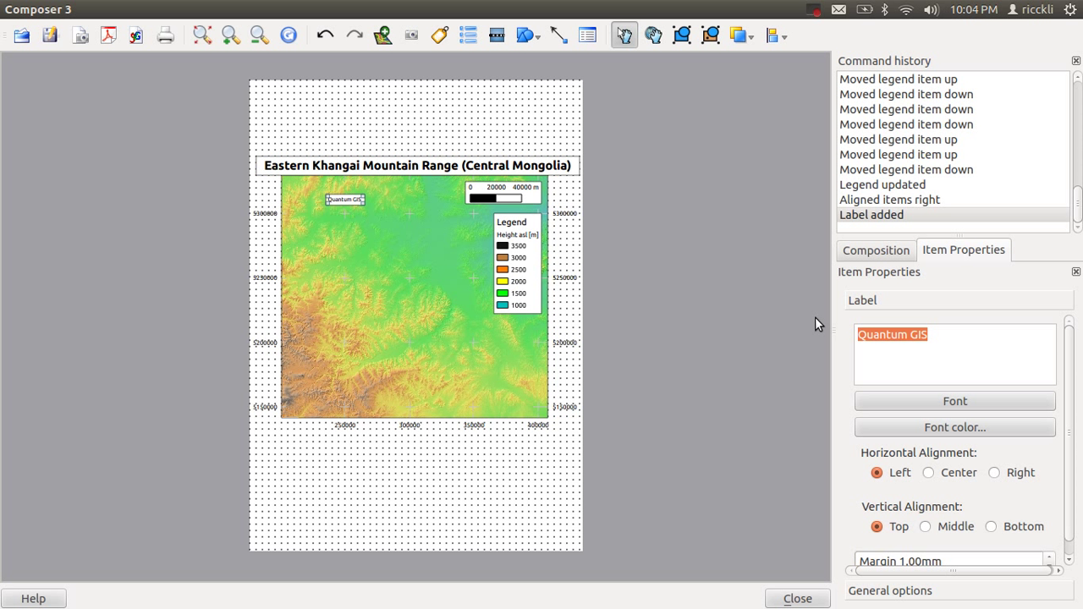
- Replace it with projection UTM Zone 48N, WGS84 ellipsoid and datum, author, and 'Map units given in meters.'
type("pr")
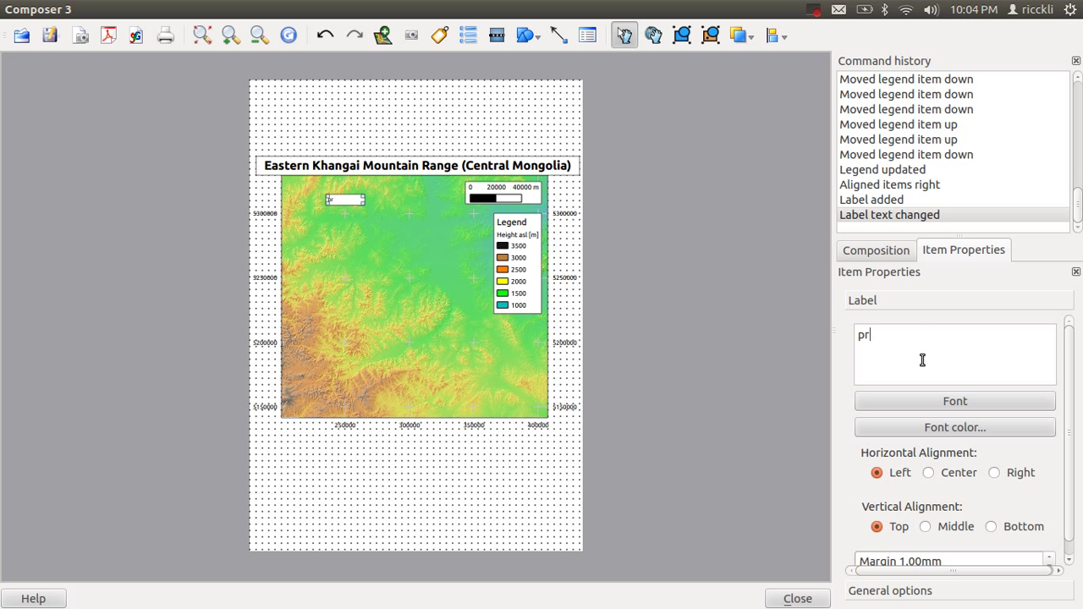
type("ojection: UTM Zone 48N")
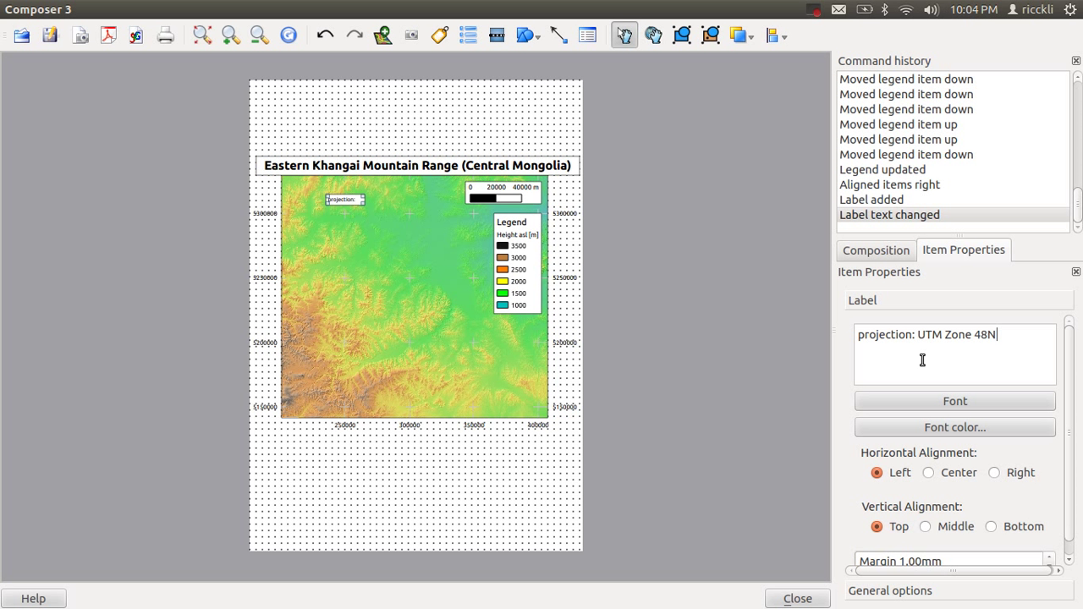
type("ipsoid")
type(": WGS84 ")
type("date")
type(": WGS84 ")
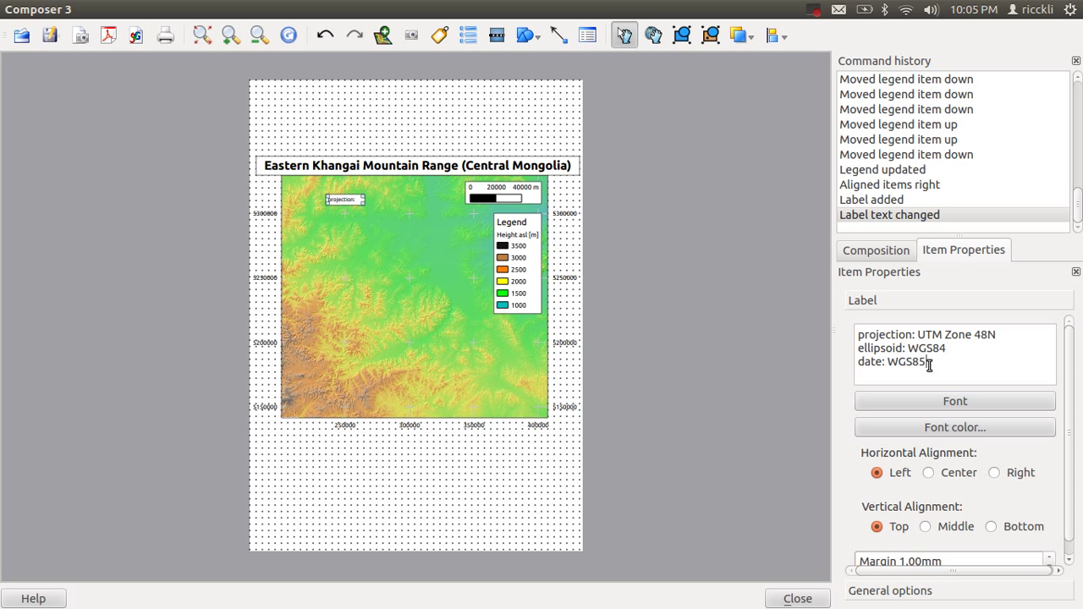
type("author: R. Klinger")
key("Return")
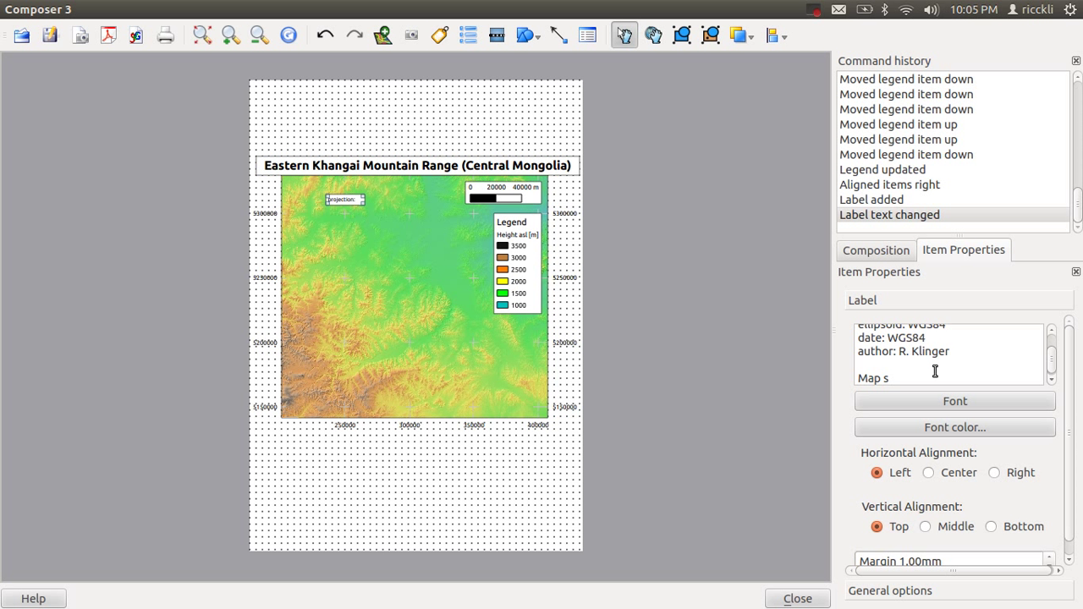
type("its gibe")
key("BackSpace")
key("BackSpace")
type("ven in meter")
left_click(403, 225)
- Enlarge the info label box to show all lines and drag it toward the top-left
left_click(352, 201)
mouse_move(361, 202)
left_mouse_down()
mouse_move(425, 253)
mouse_move(420, 236)
mouse_move(350, 211)
left_mouse_up()
left_click_drag(474, 193, 480, 199)
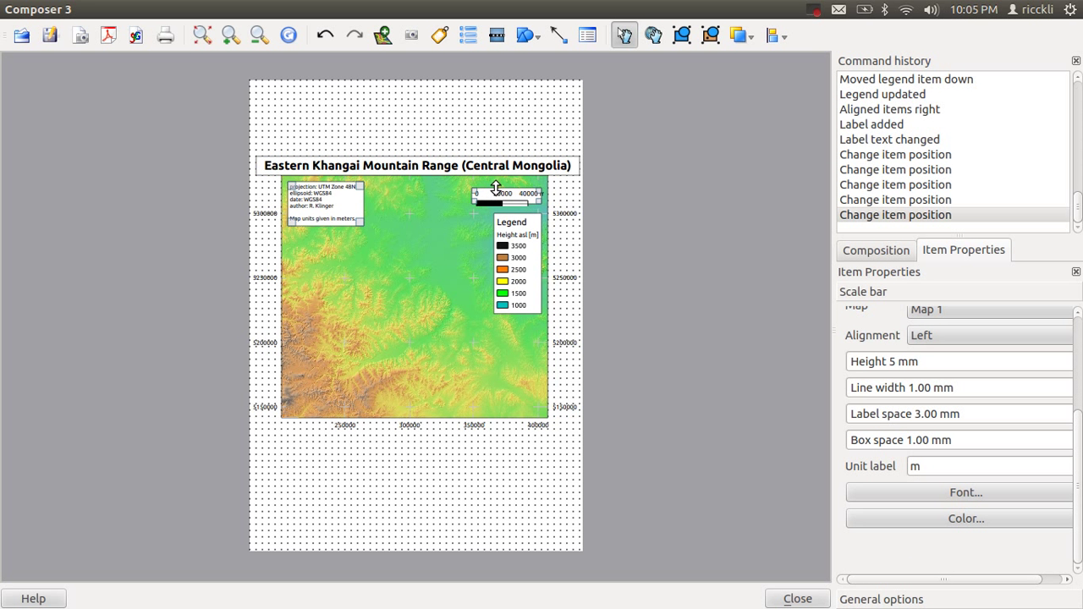
- Undo the stray moves and set the info label into the map's top-left corner
left_click(496, 188)
left_click(499, 193)
key("ctrl+z")
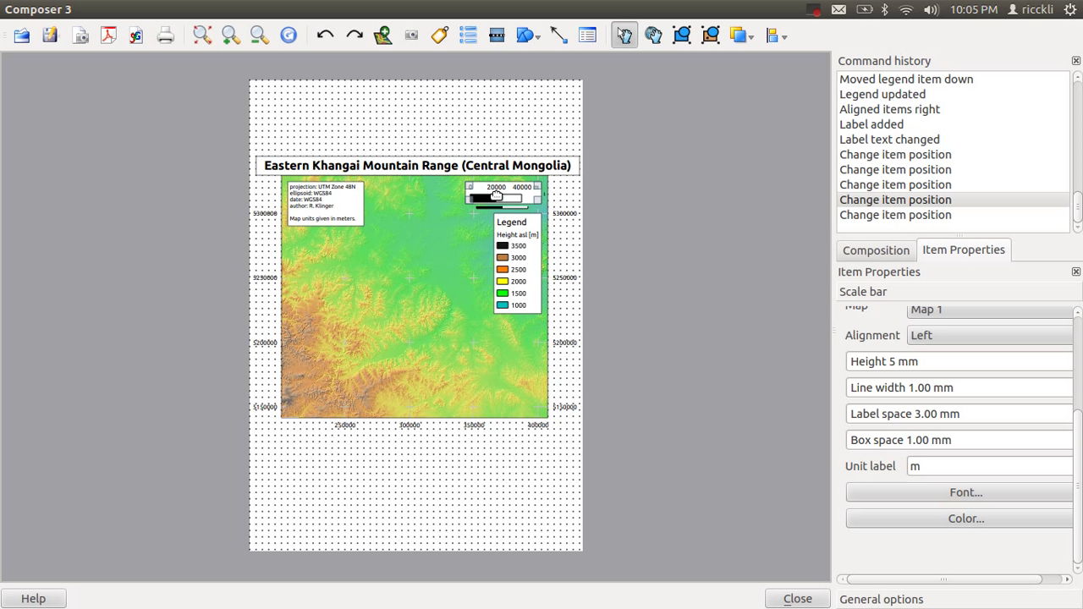
key("ctrl+z")
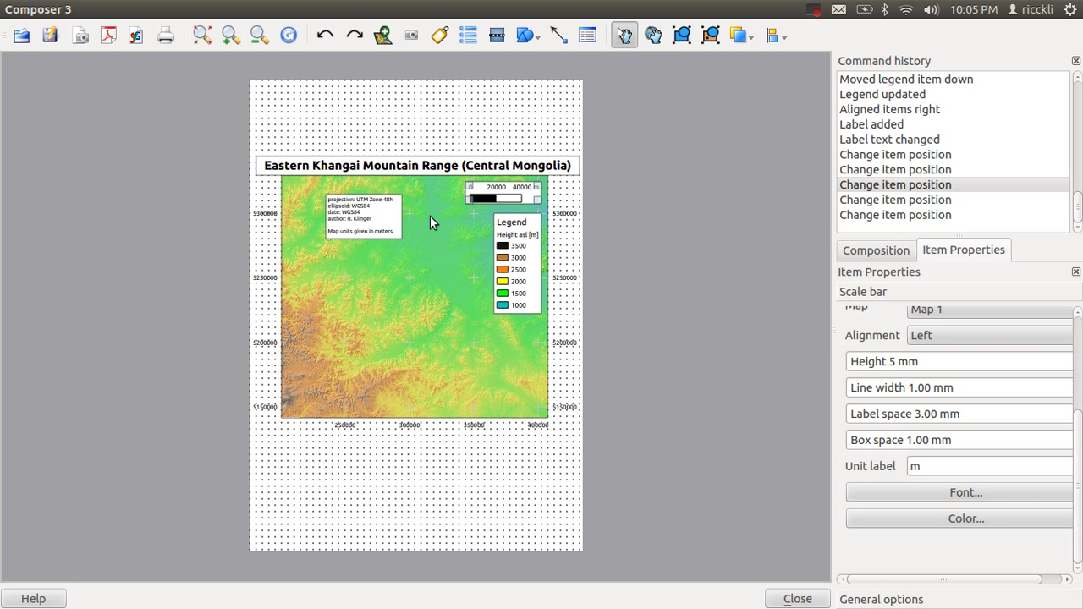
left_click(390, 219)
left_click_drag(372, 212, 336, 198)
left_click(504, 199)
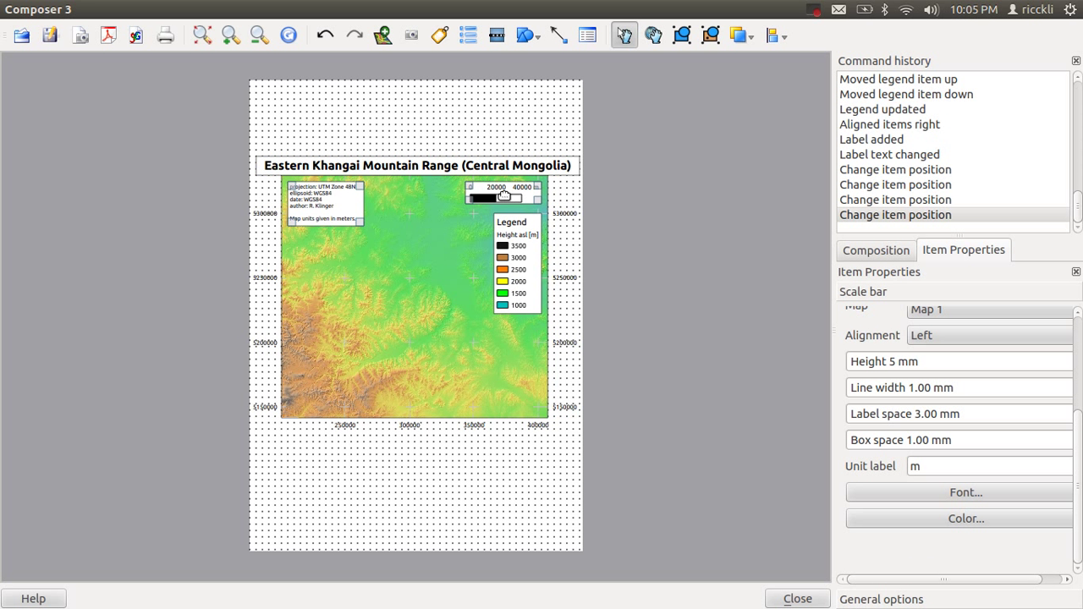
left_click(776, 38)
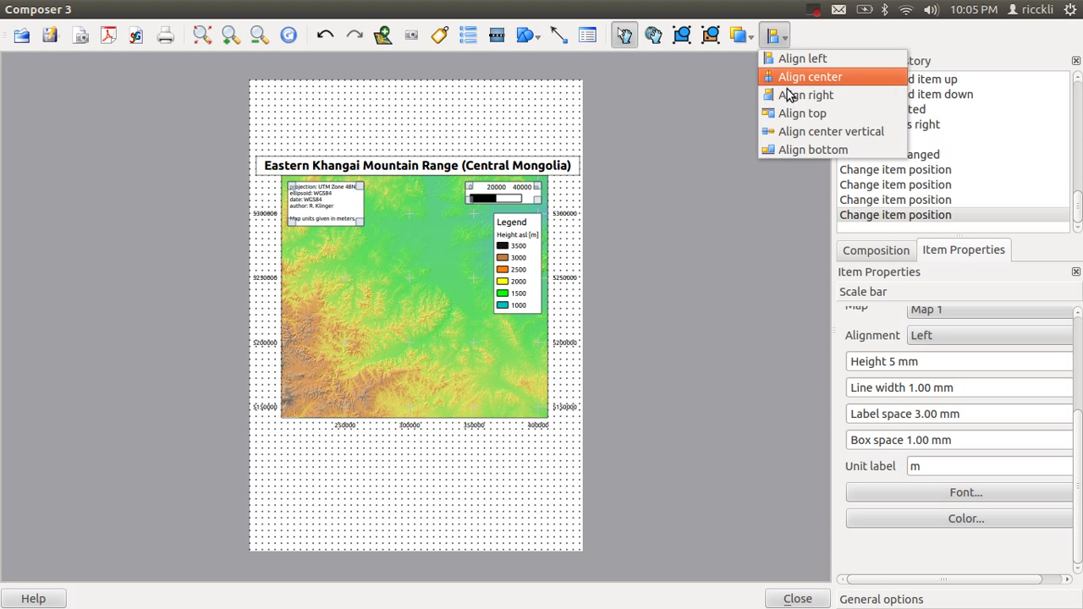
- Top-align scale bar and info label, group them with the legend, and nudge the map up-left
left_click(795, 114)
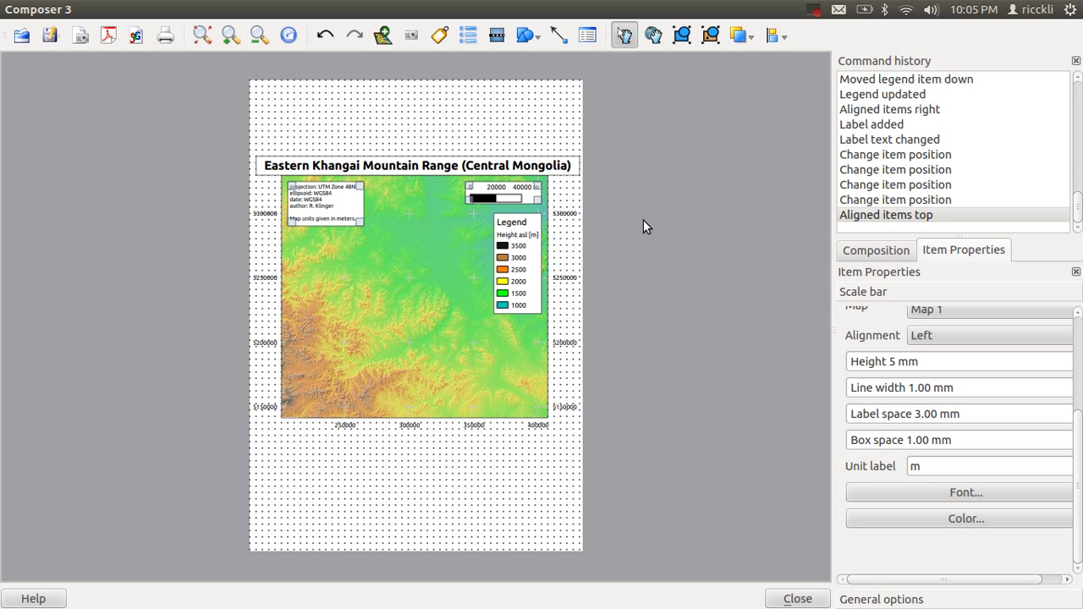
left_click(461, 321)
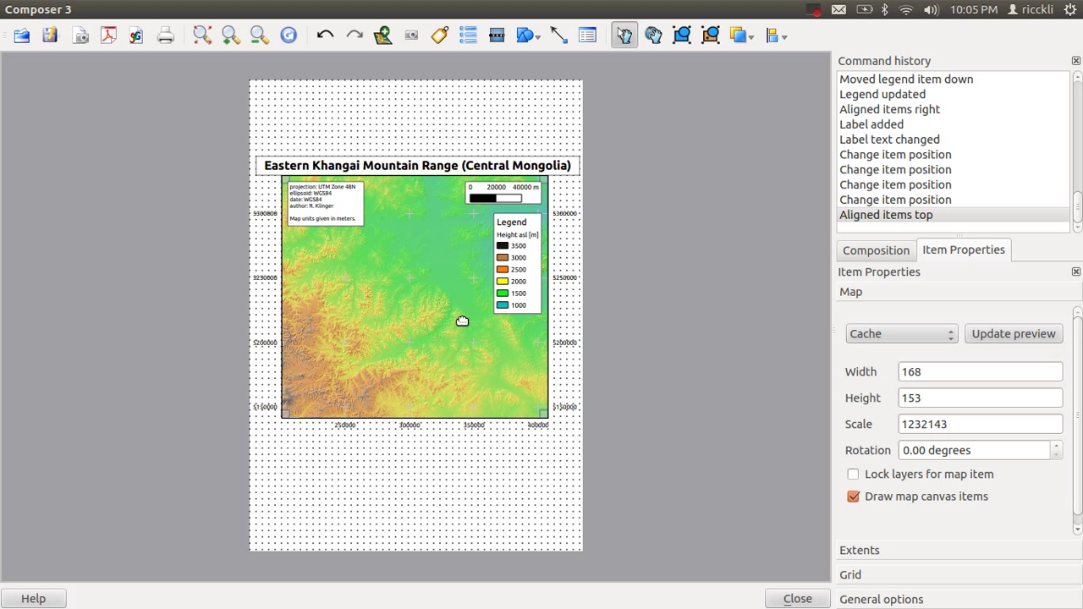
left_click(499, 306)
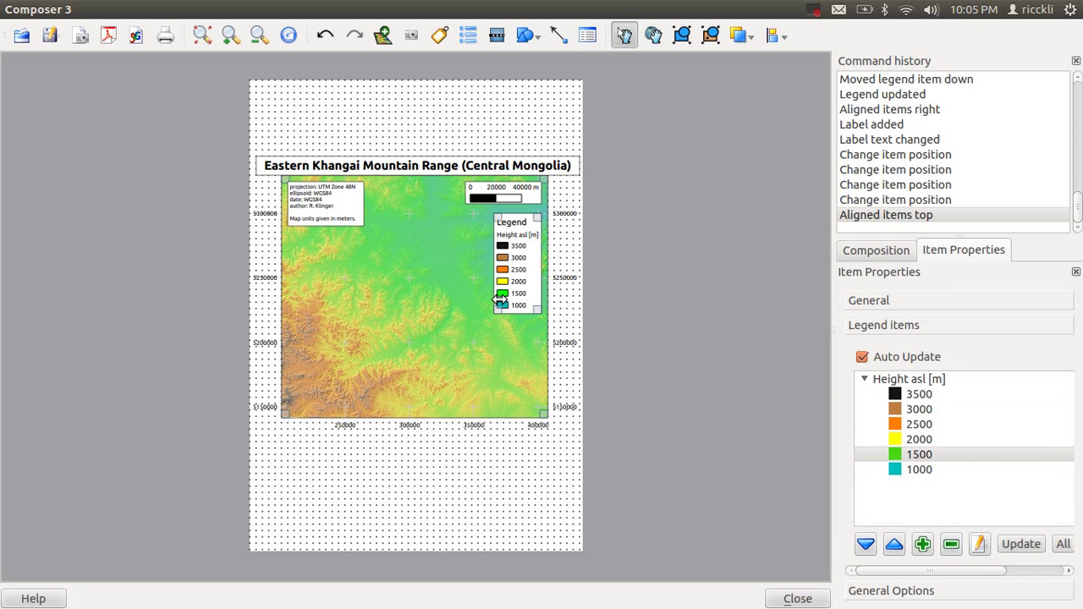
left_click(516, 200)
left_click(358, 218, "shift")
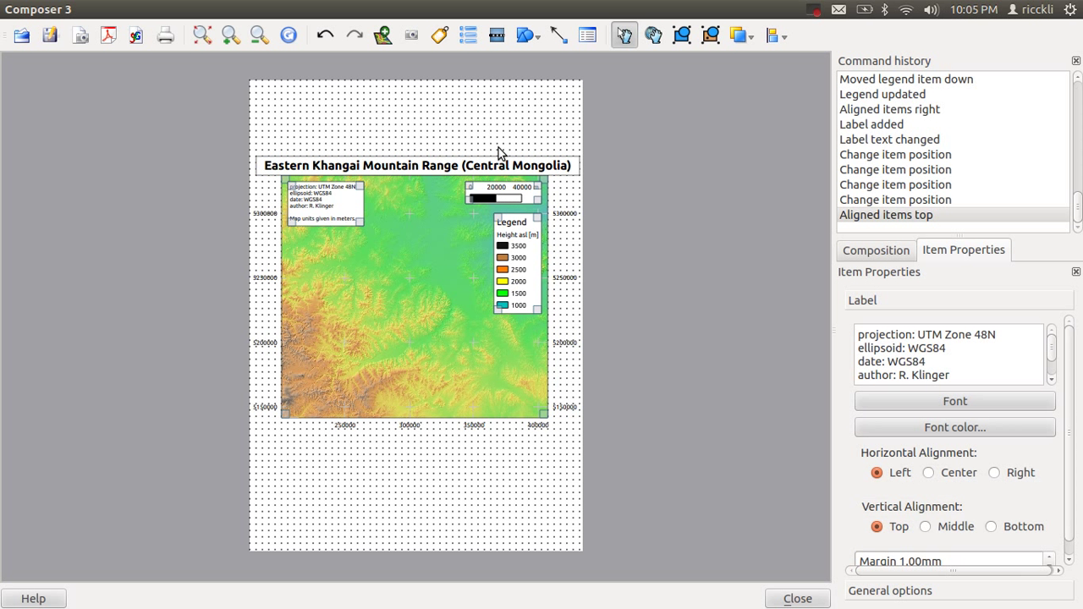
left_click(686, 38)
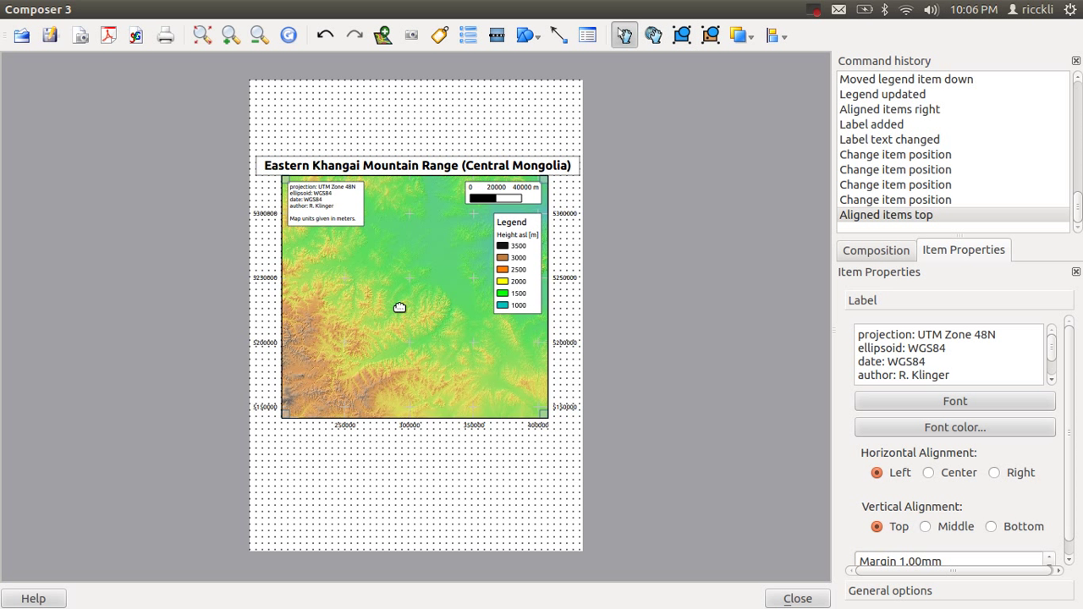
mouse_move(400, 290)
left_mouse_down()
mouse_move(415, 331)
mouse_move(404, 282)
mouse_move(413, 294)
left_mouse_up()
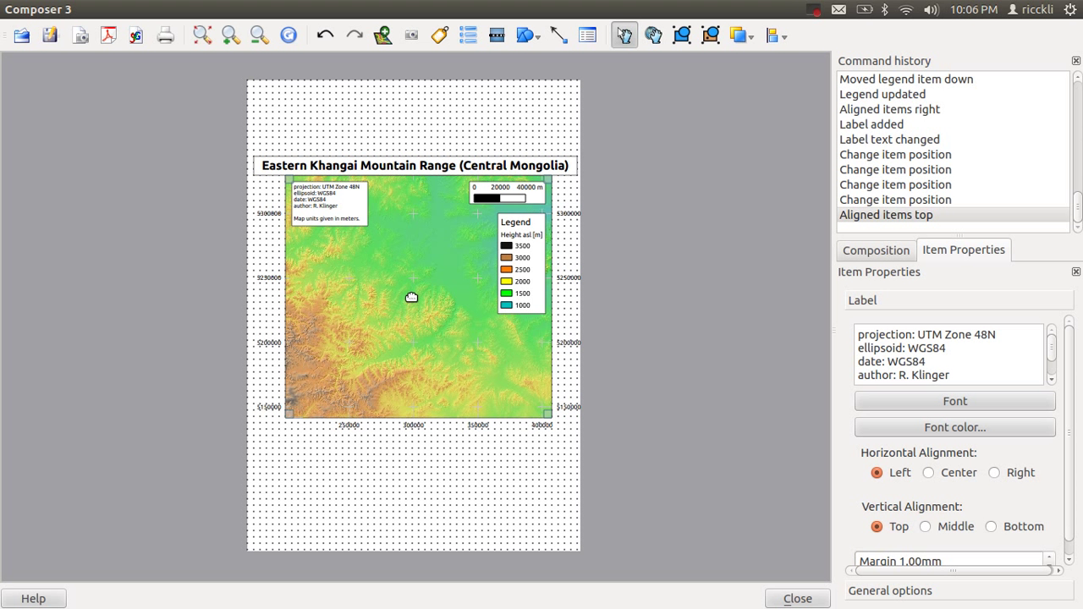
mouse_move(401, 314)
left_mouse_down()
mouse_move(390, 315)
mouse_move(421, 314)
left_mouse_up()
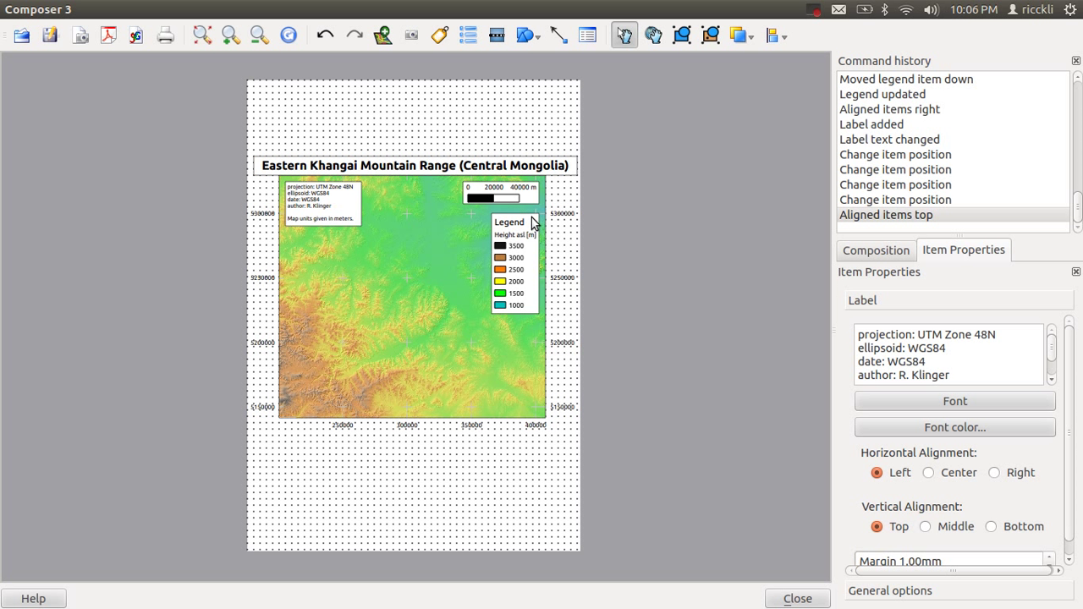
- Export the layout as the PDF map_mongolia_3 on the Desktop
left_click(108, 35)
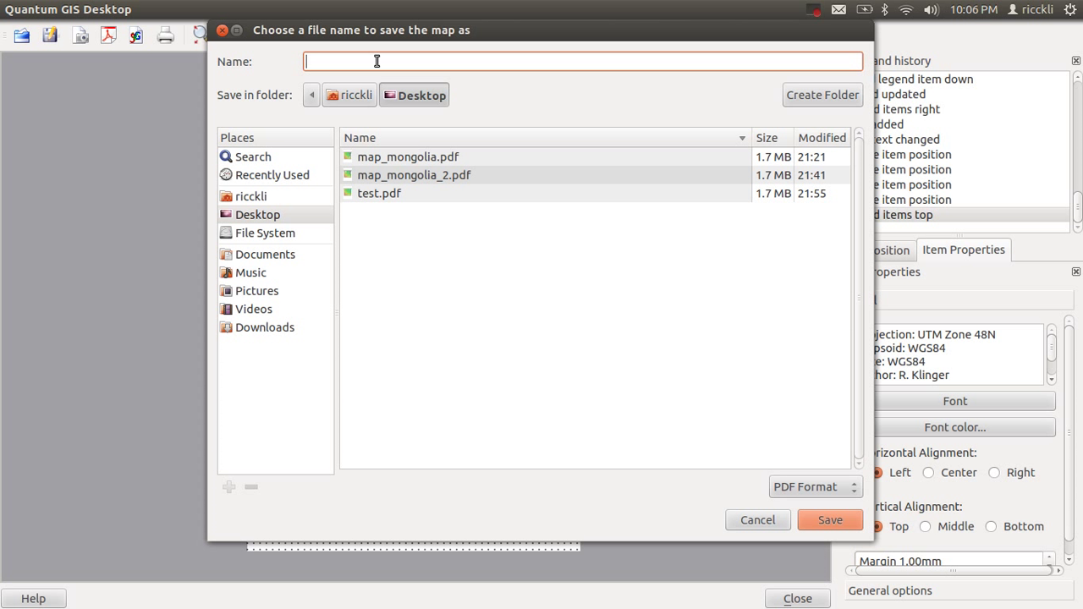
type("maps")
type("mongolia_3")
key("Return")
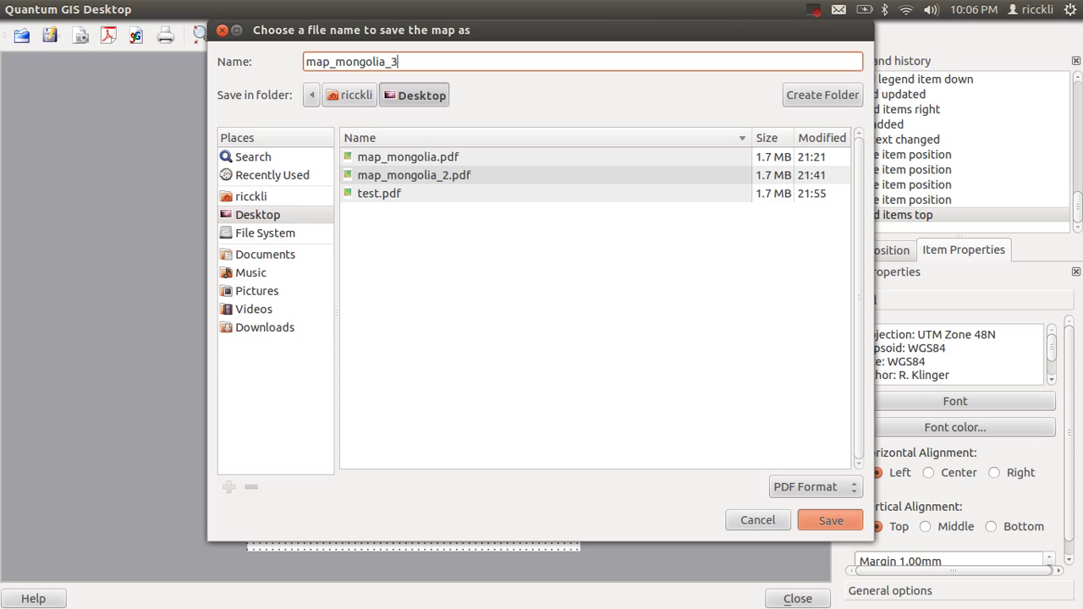
key("Return")
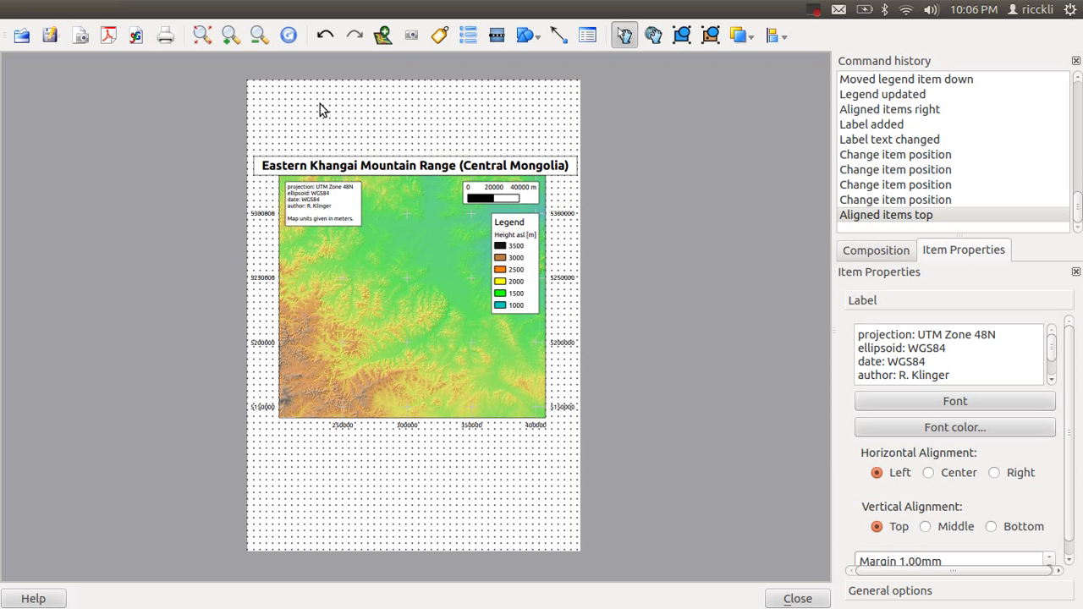
- From the Home folder's Desktop, open map_mongolia_3.pdf with GIMP Image Editor
left_click(19, 72)
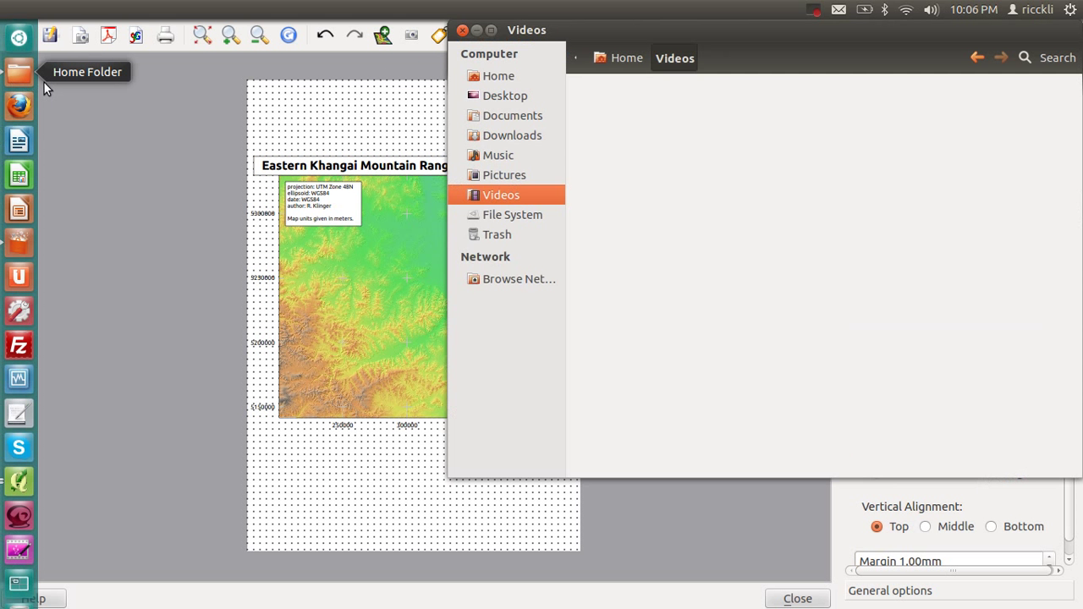
left_click(510, 95)
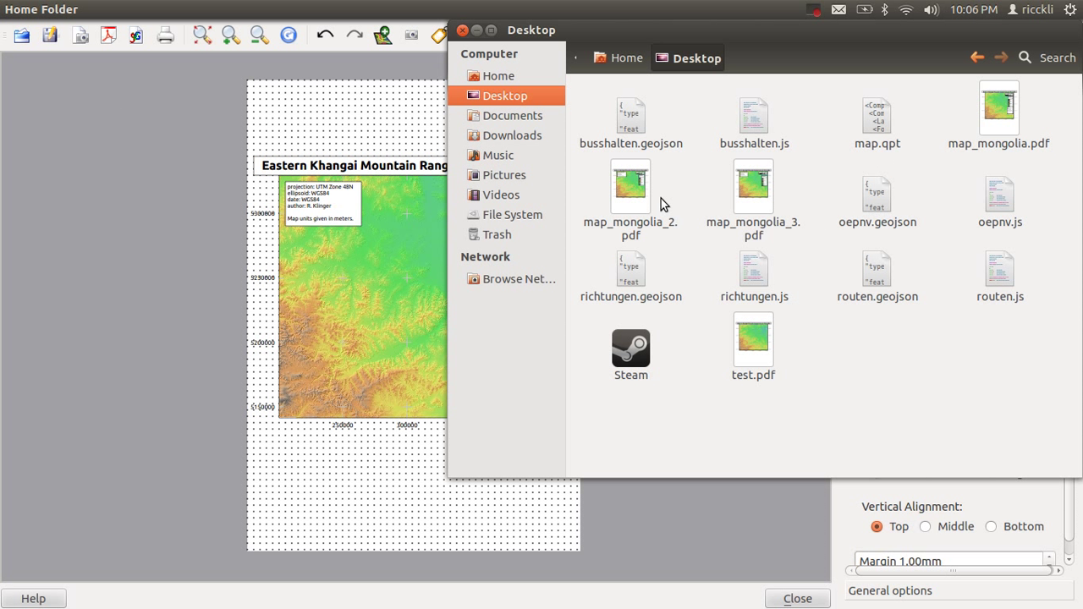
left_click(753, 186)
right_click(761, 195)
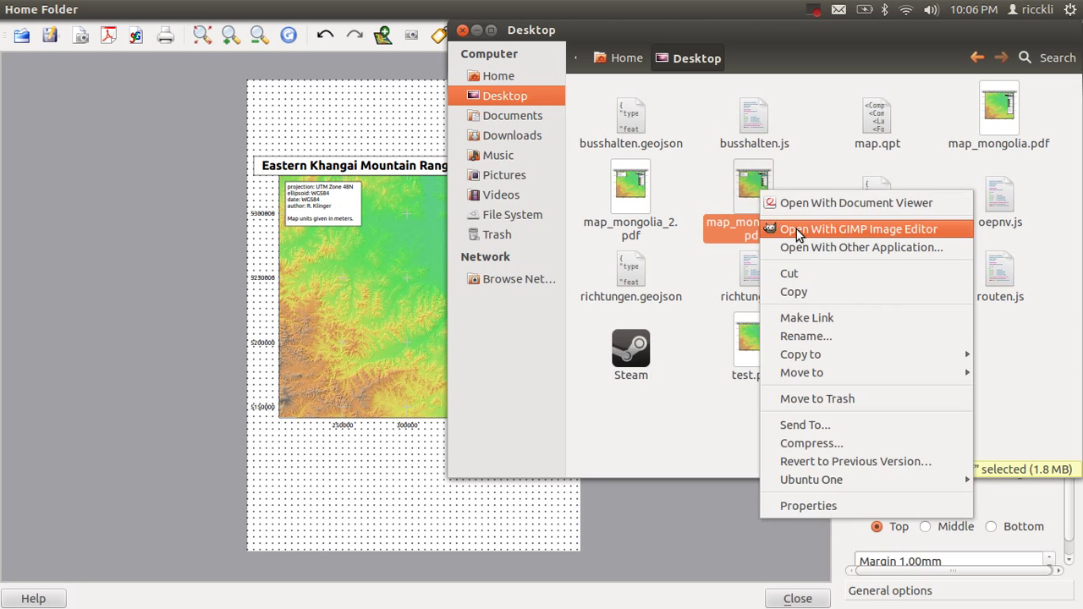
left_click(797, 229)
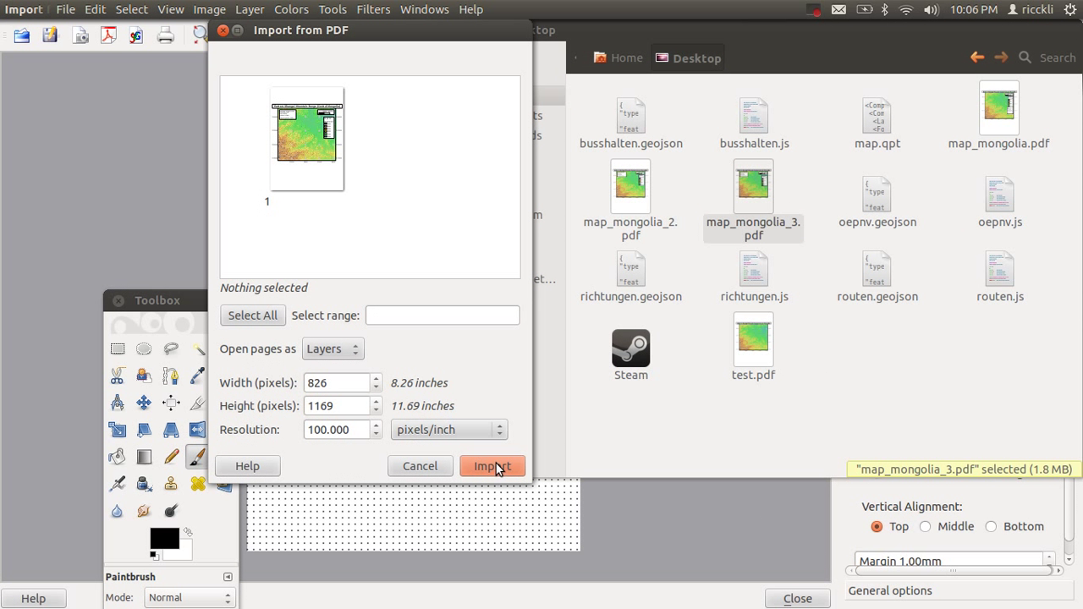
- Import the PDF page as an 826×1169 image, maximize the window and zoom onto the map area
left_click(495, 467)
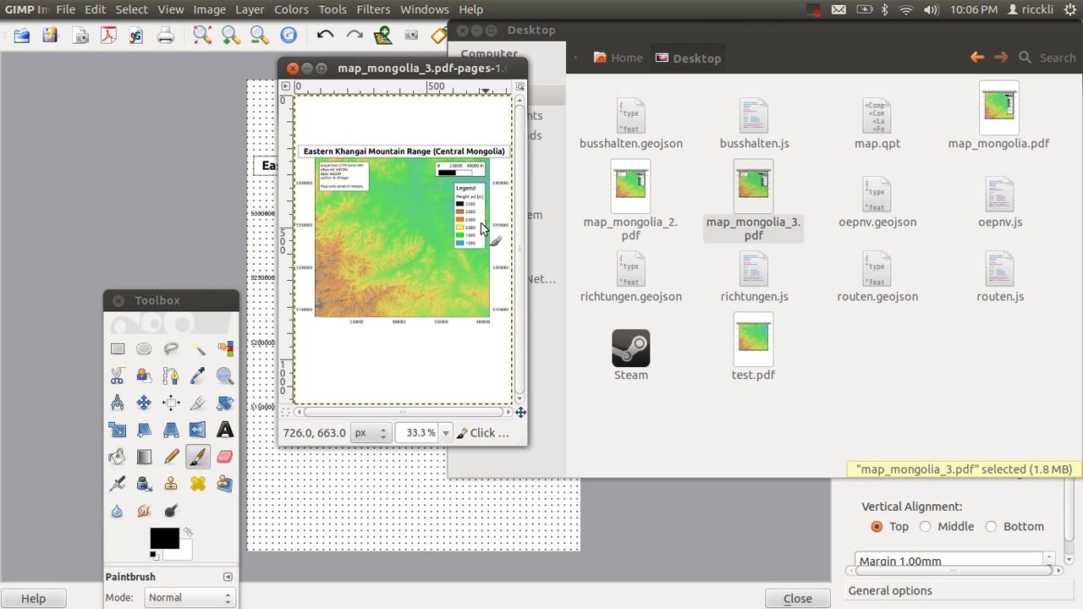
left_click(322, 69)
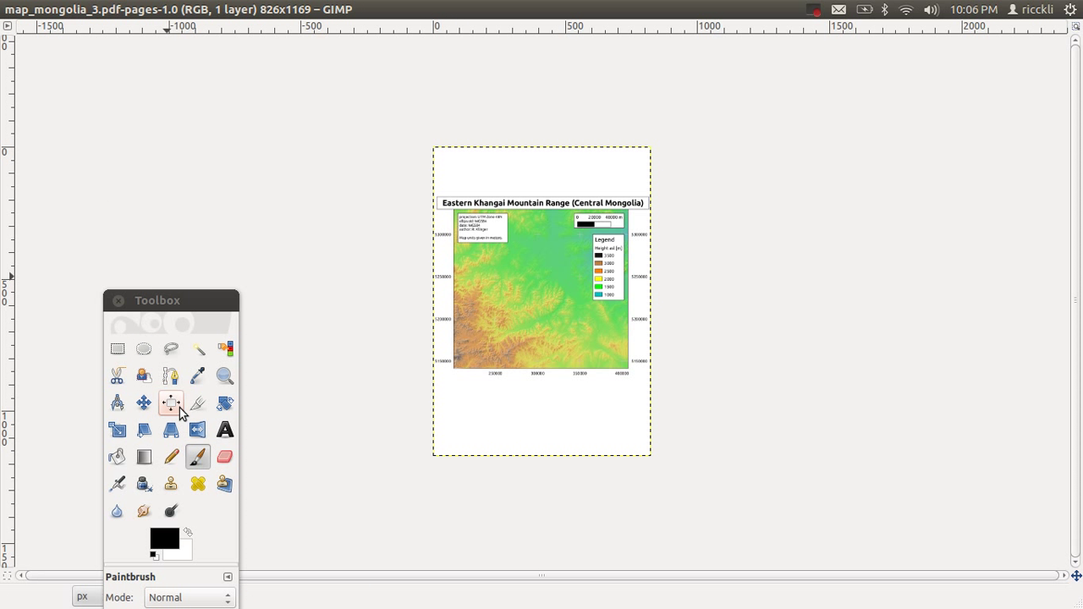
left_click(118, 349)
left_click(504, 359)
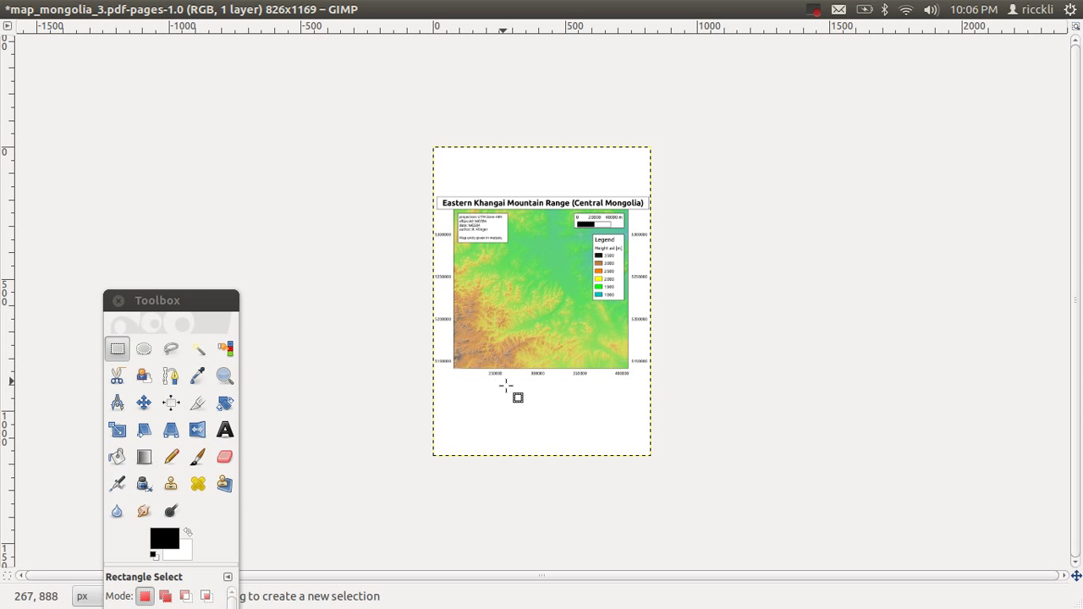
left_click(224, 376)
left_click_drag(419, 191, 685, 403)
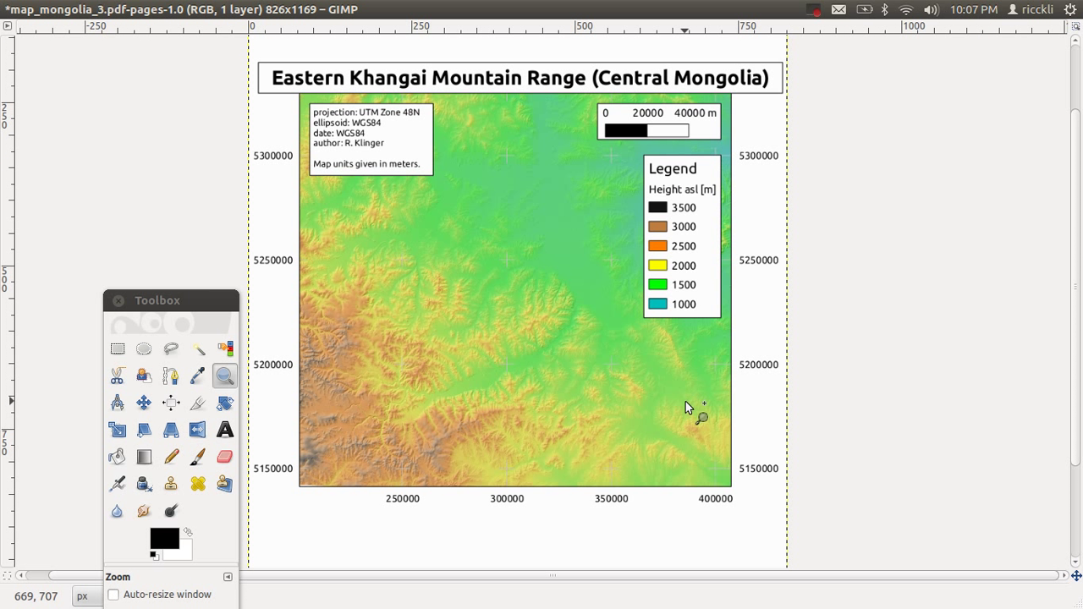